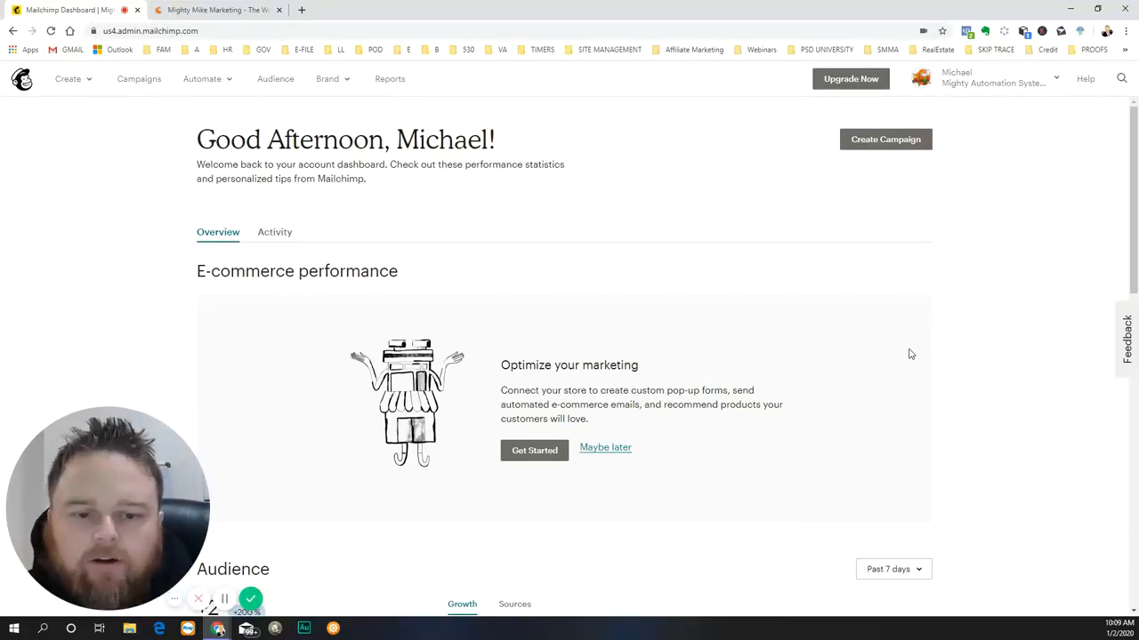
- View the Mighty Mike Marketing website, and review the dashboard's e-commerce performance, audience growth and campaigns sections
click(236, 11)
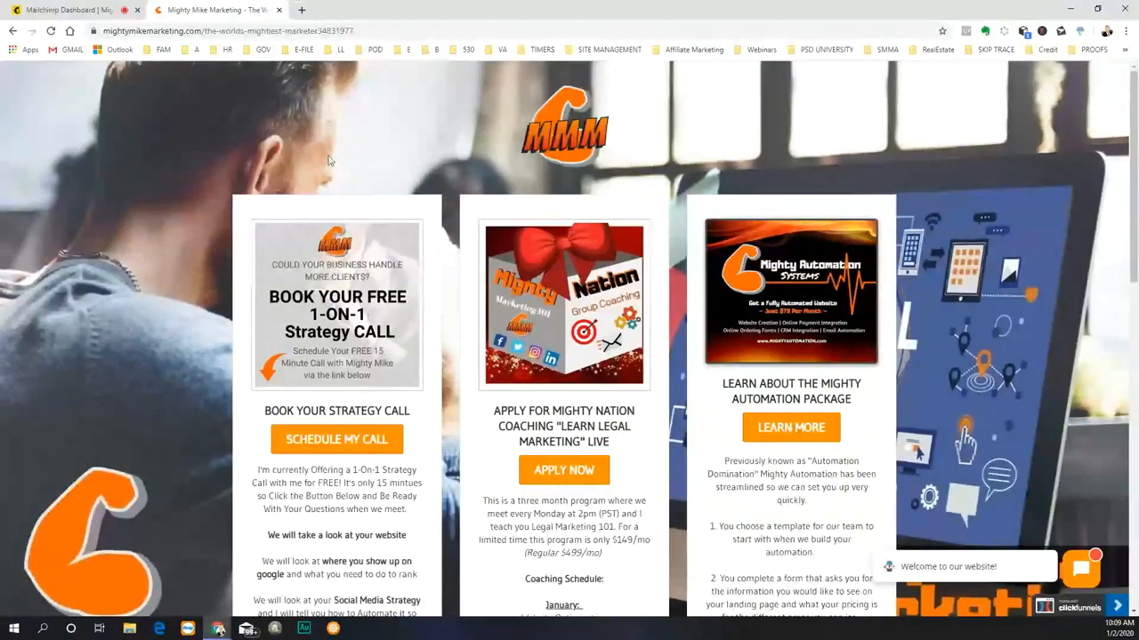
click(66, 12)
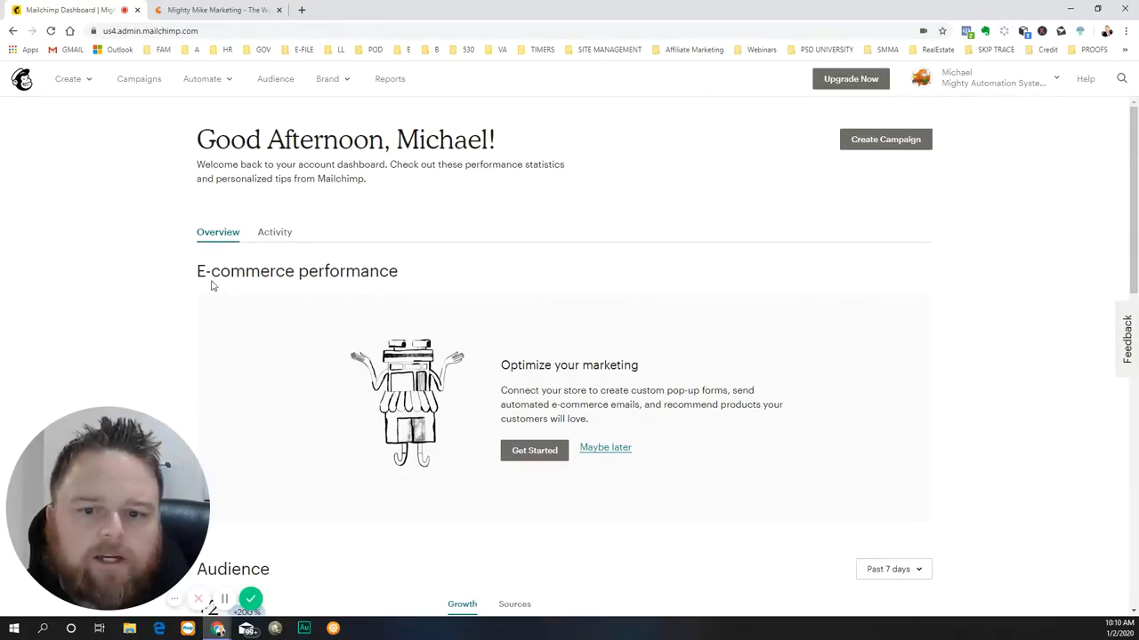
drag(200, 271, 405, 276)
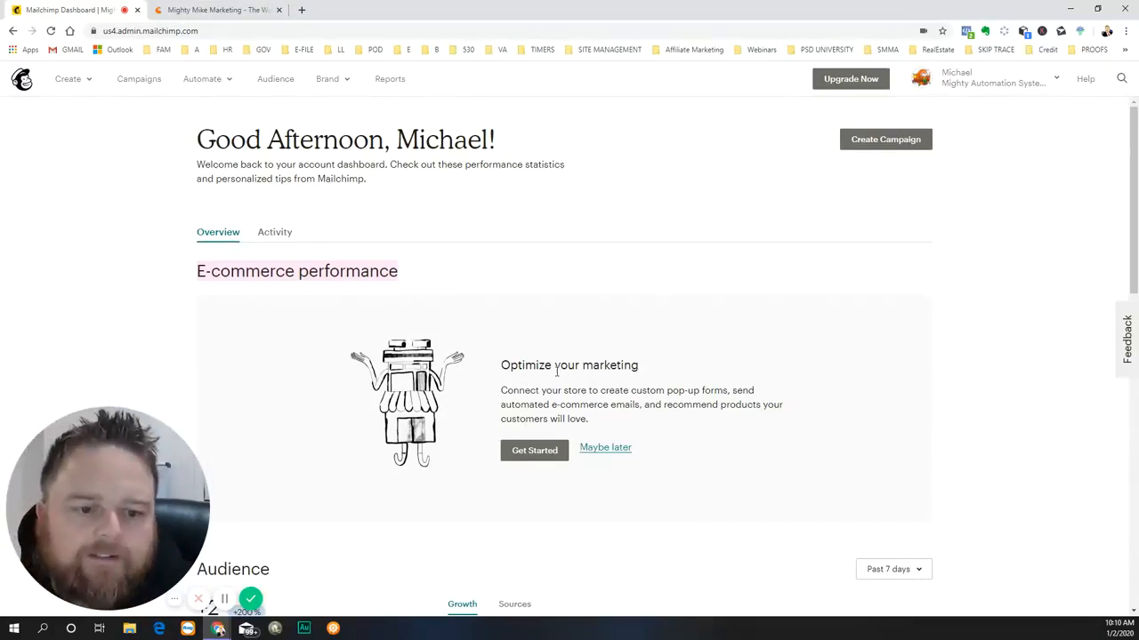
drag(587, 390, 574, 440)
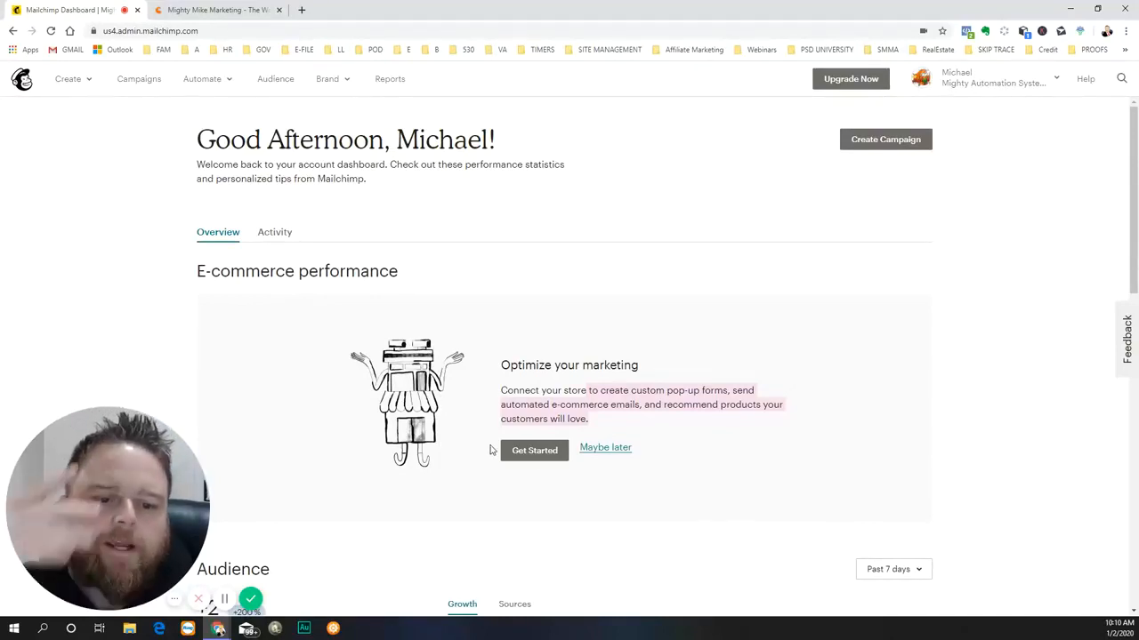
scroll(569, 411, down, 1)
scroll(569, 411, down, 3)
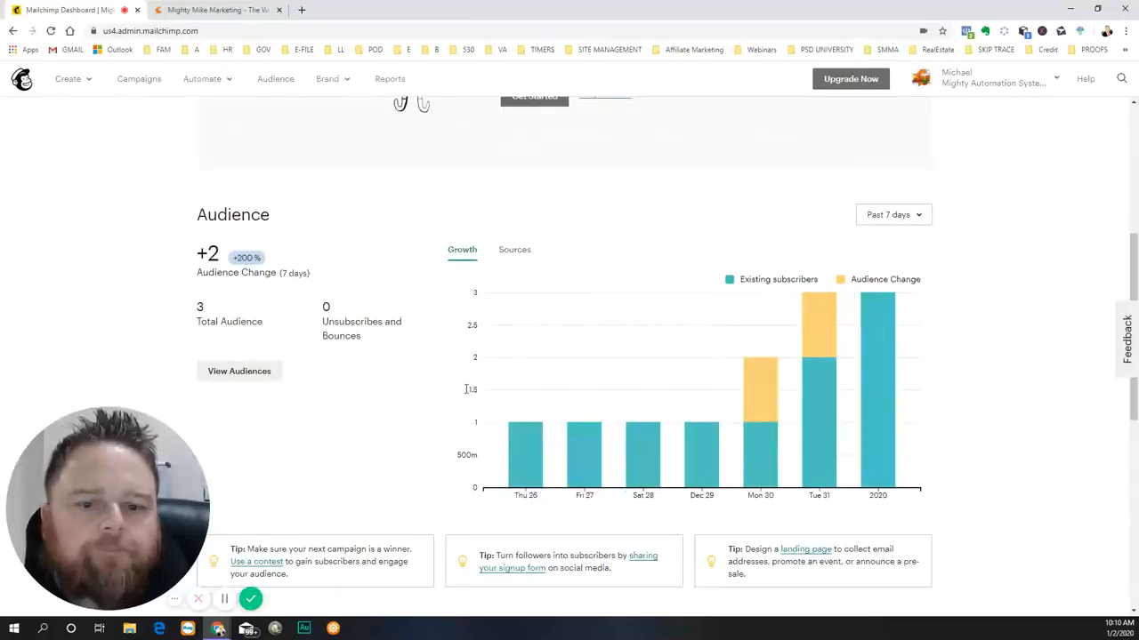
scroll(981, 493, down, 2)
scroll(996, 460, down, 4)
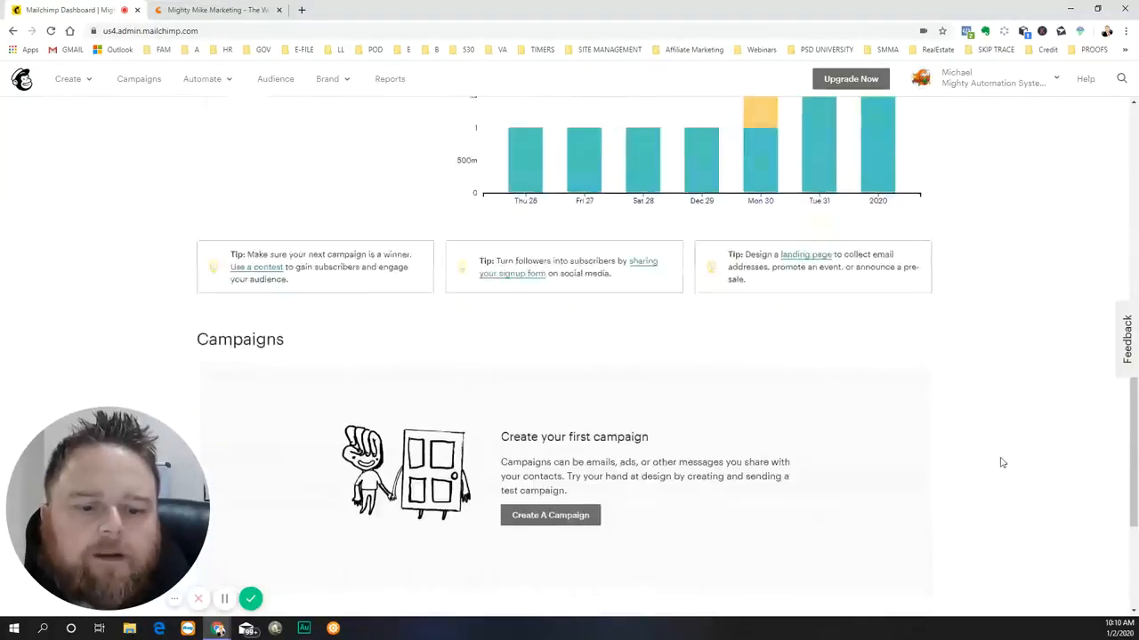
scroll(859, 336, up, 2)
scroll(860, 336, up, 9)
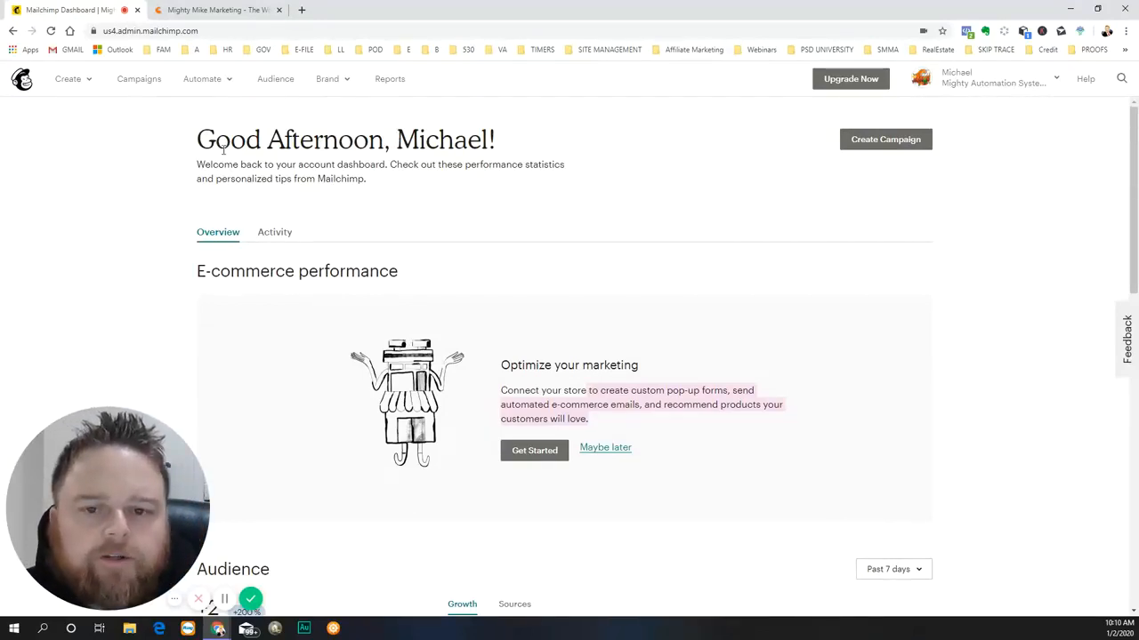
drag(198, 140, 498, 147)
click(571, 151)
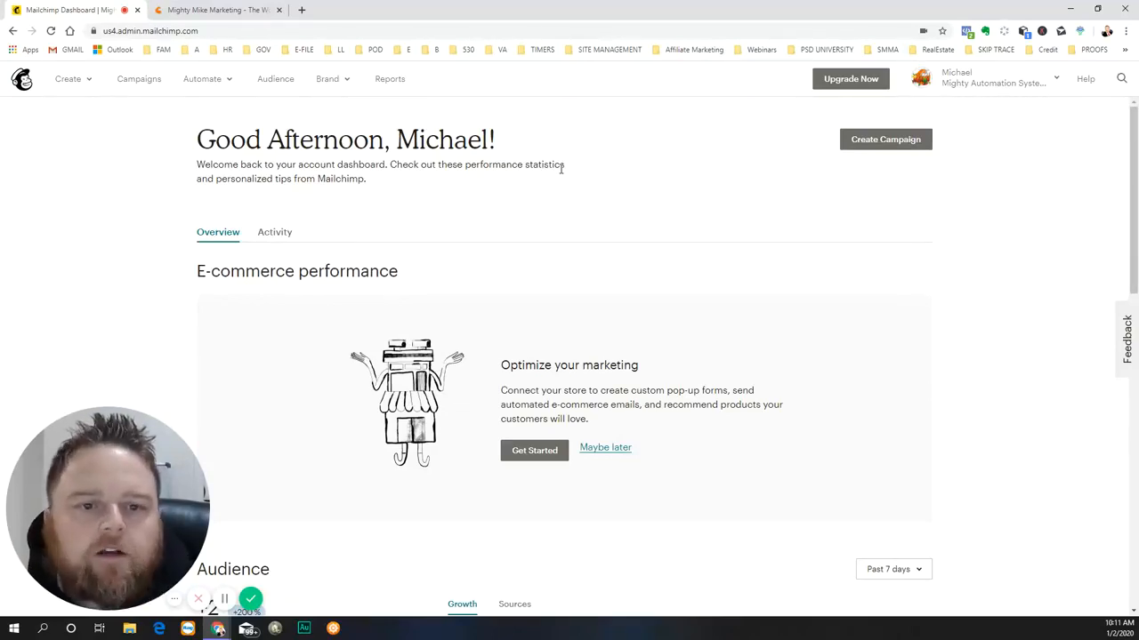
- Review the content types available for creation, including the landing page setup form, without creating anything
click(83, 79)
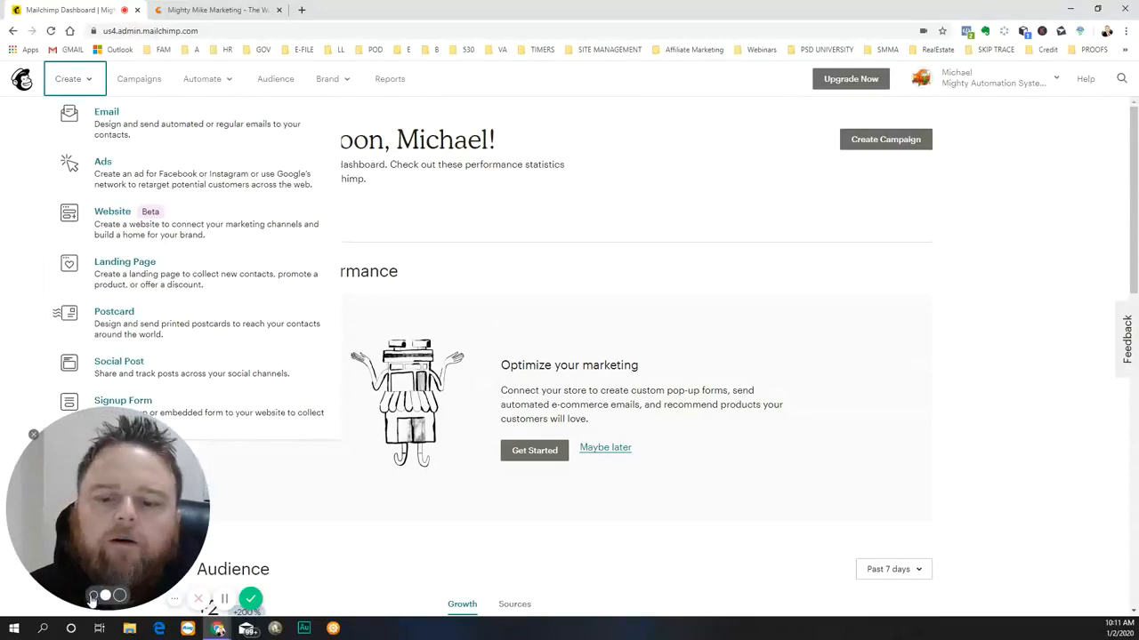
click(93, 595)
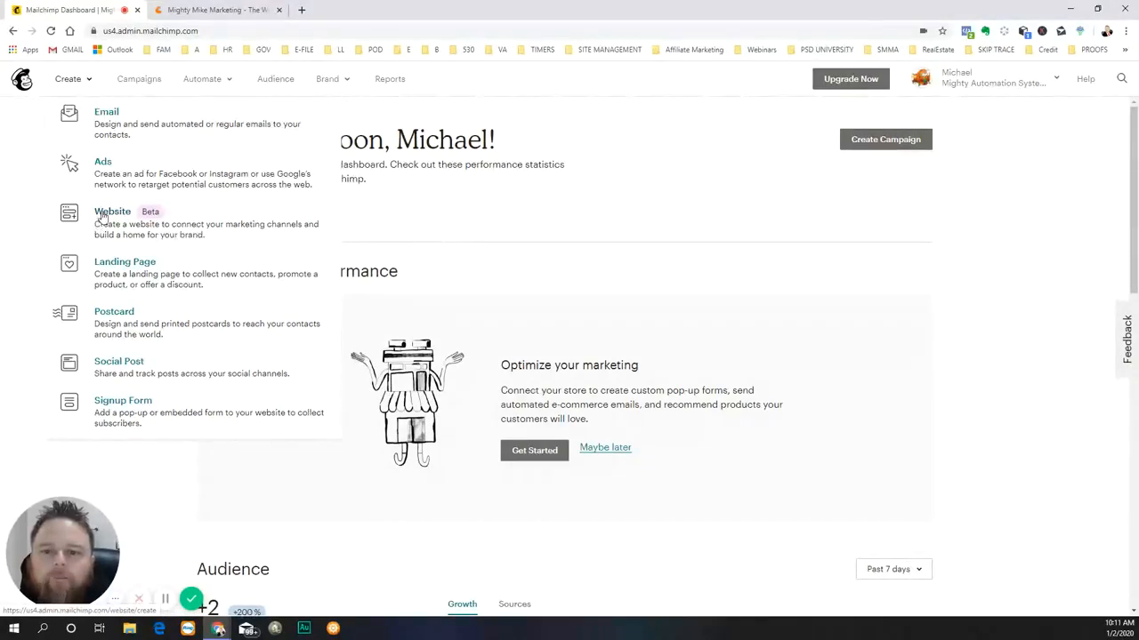
click(107, 263)
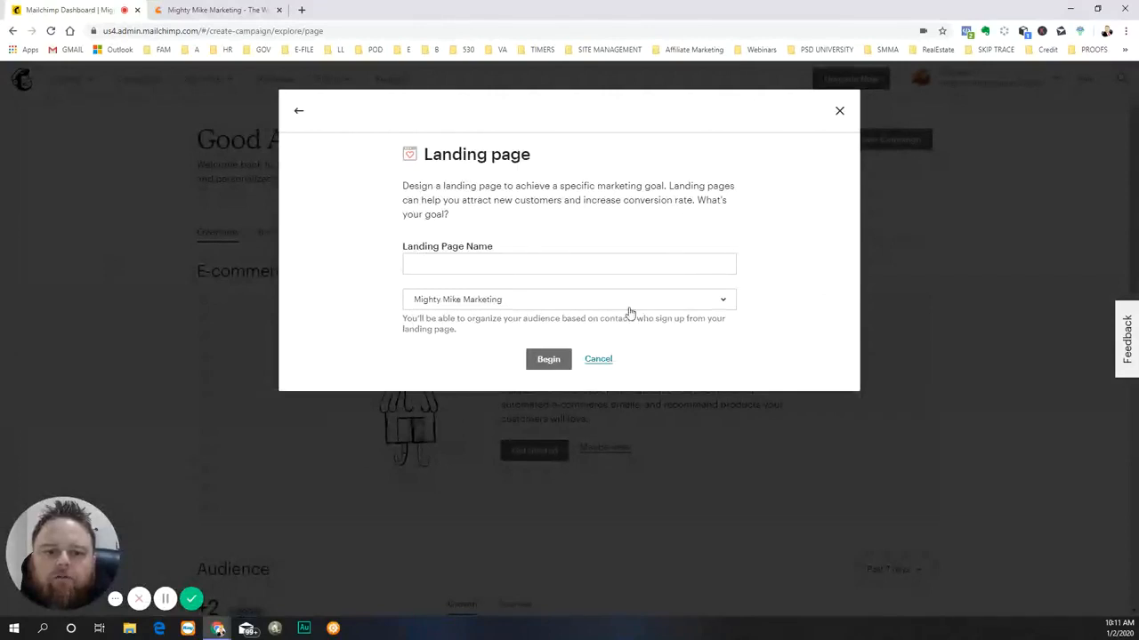
click(473, 261)
click(371, 273)
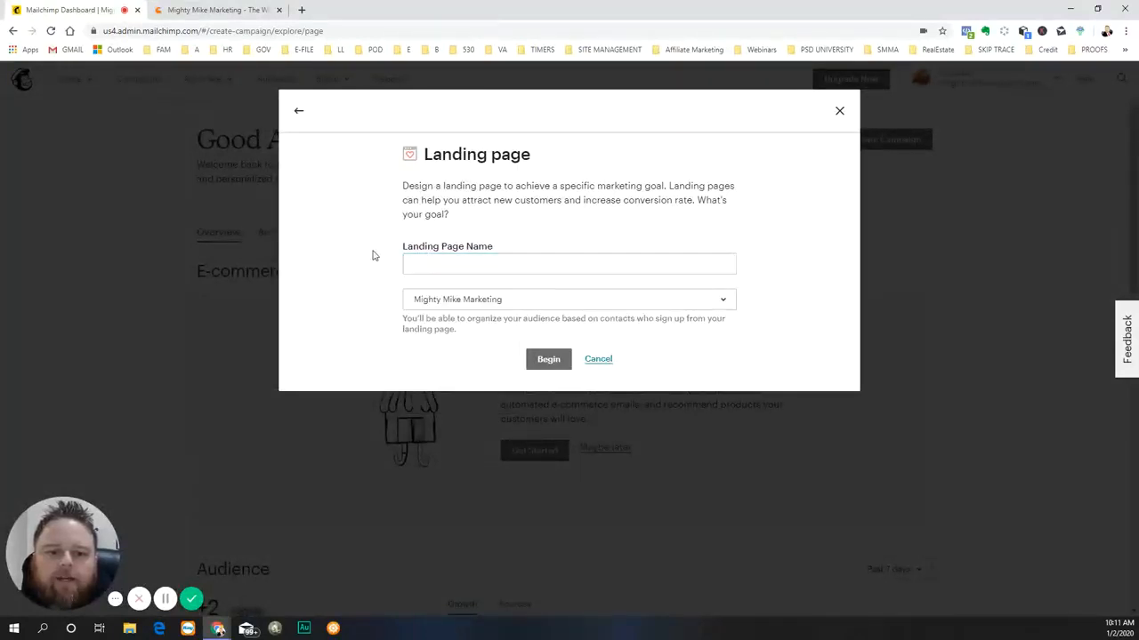
click(451, 262)
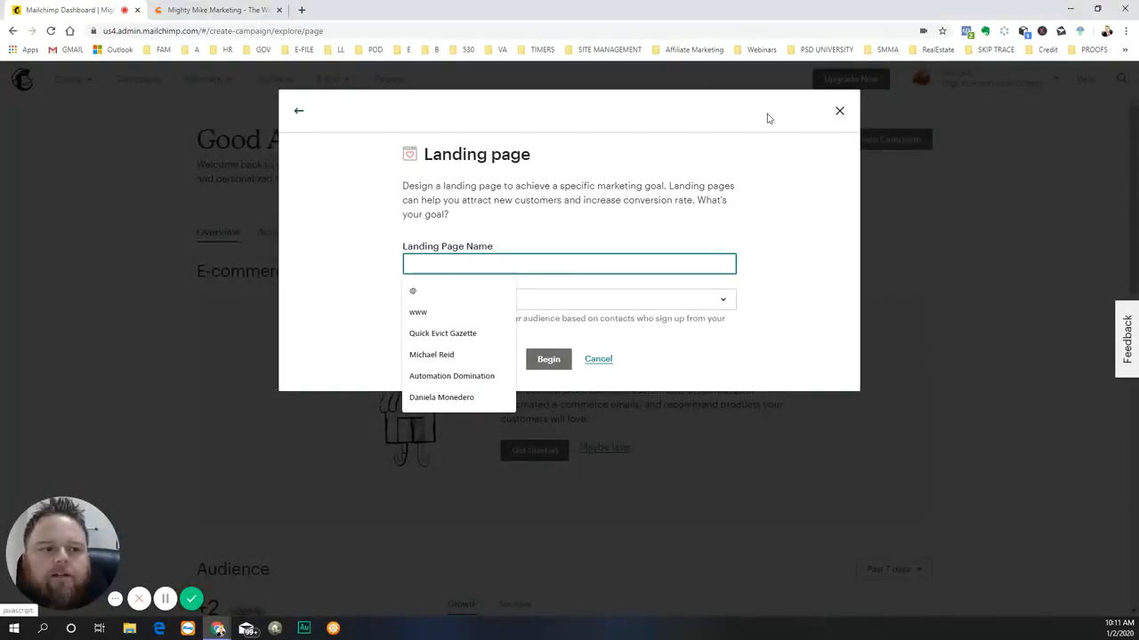
click(839, 112)
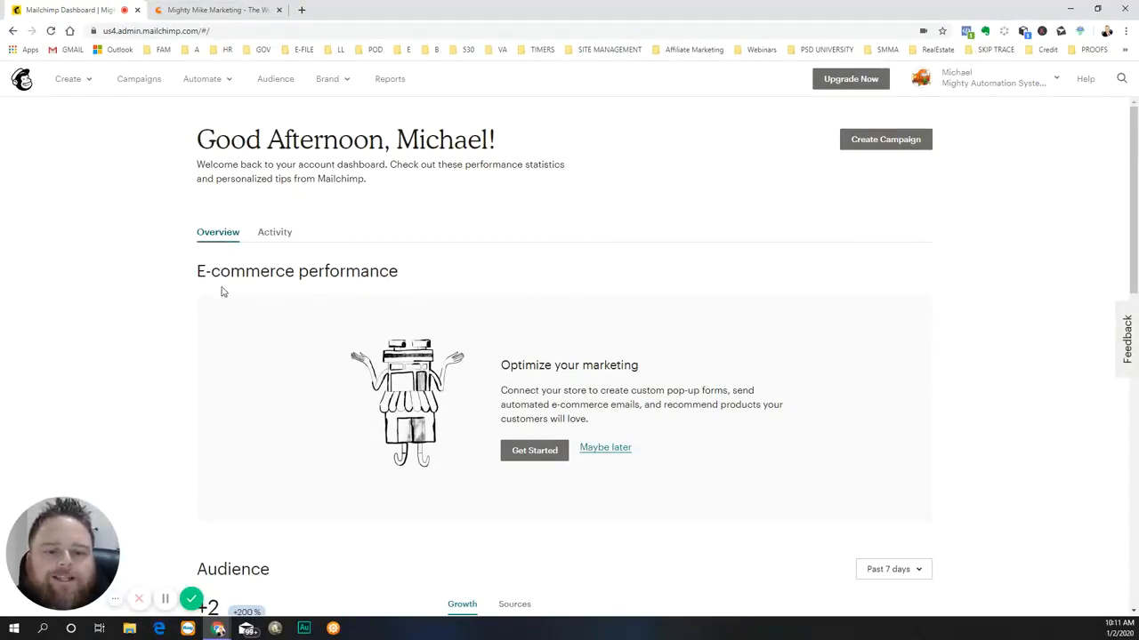
click(69, 79)
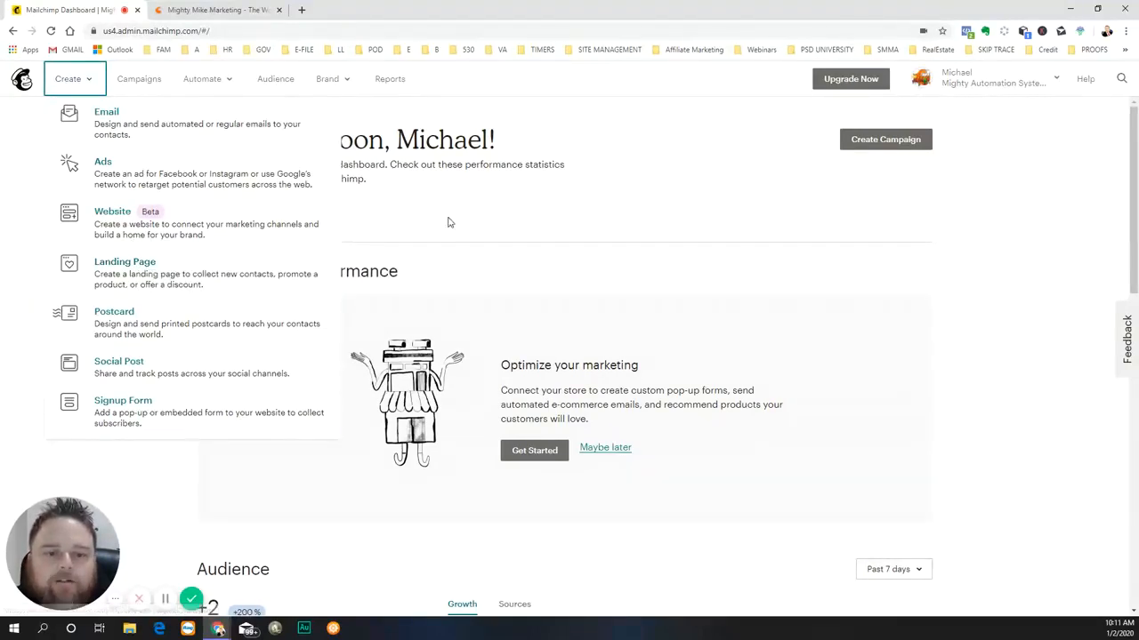
click(542, 258)
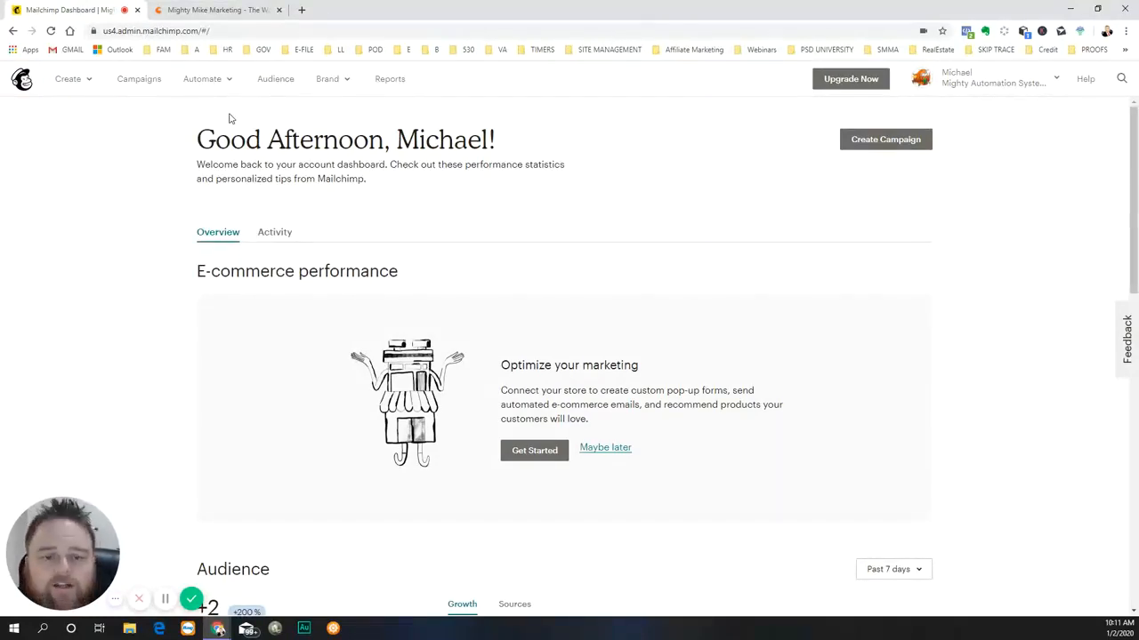
- Review the campaign list with its status and type filters, and the available automation types
click(138, 83)
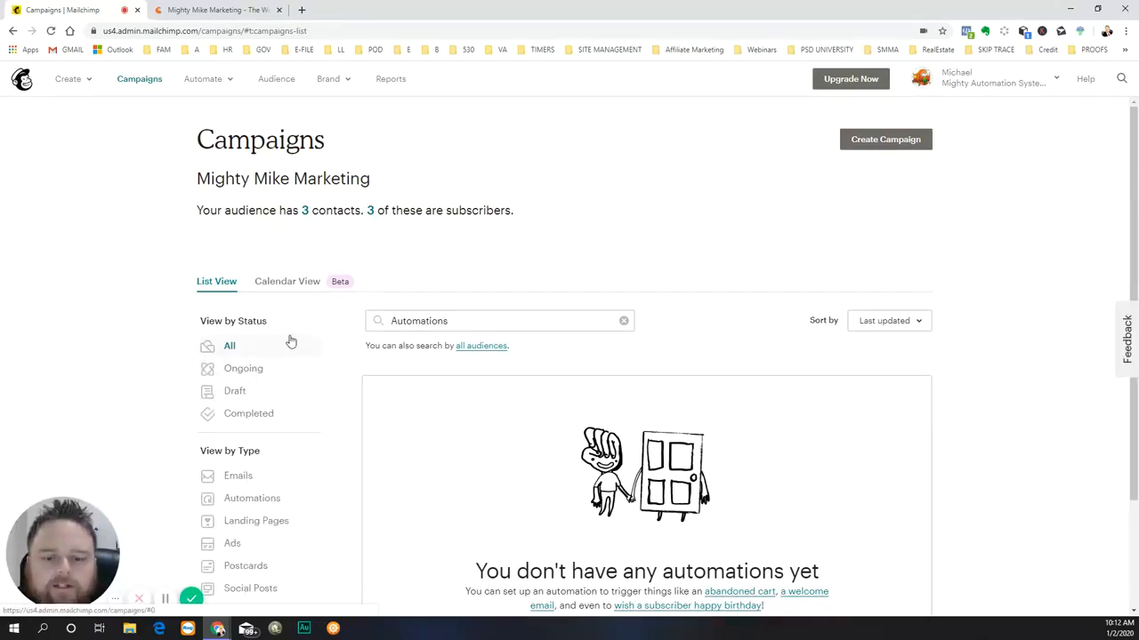
scroll(289, 340, down, 3)
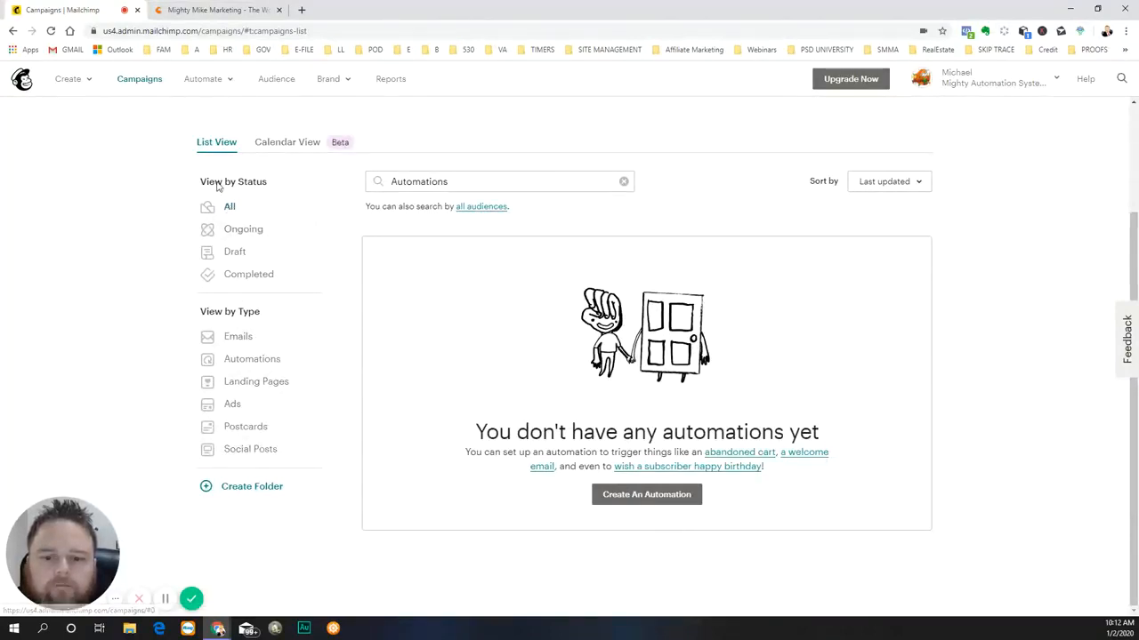
scroll(279, 283, up, 3)
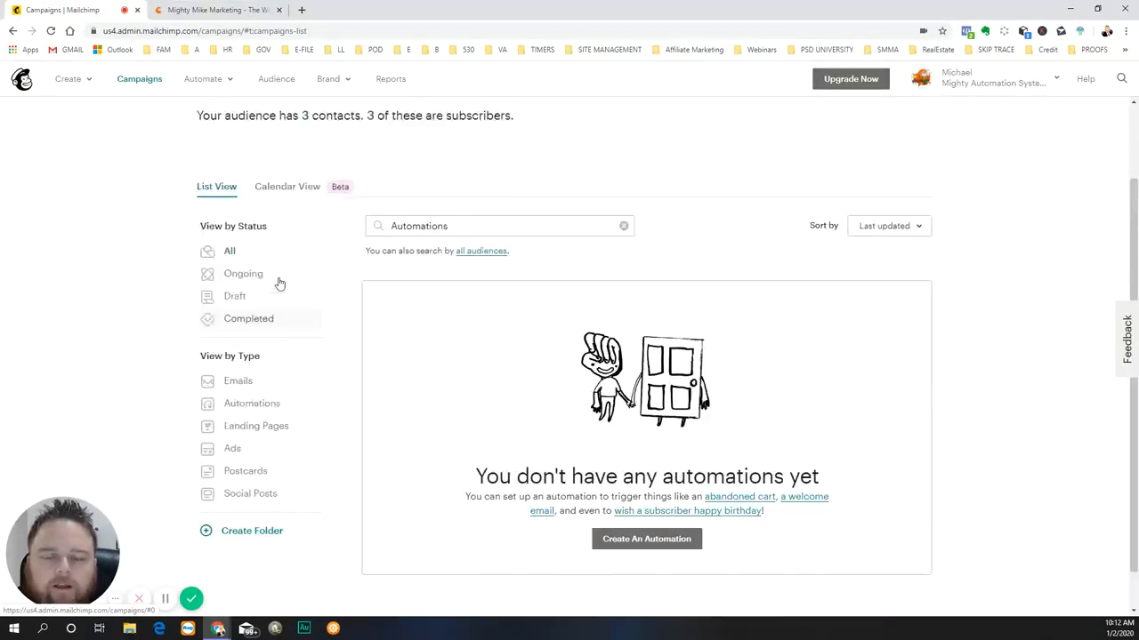
click(226, 80)
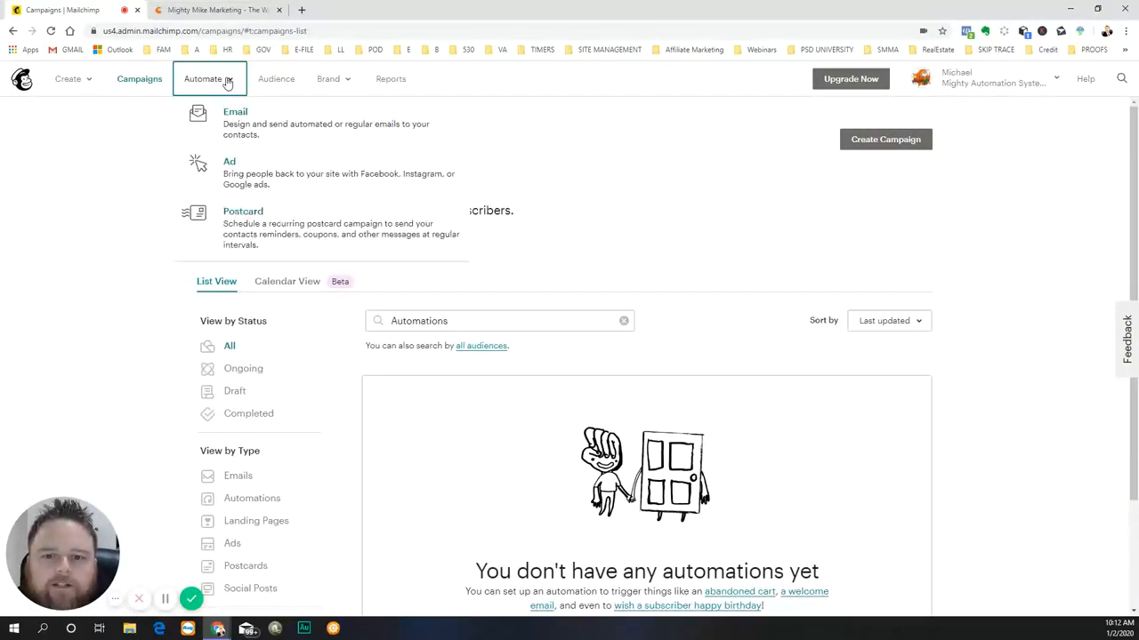
- Review the audience dashboard and its management options, and show the list of all audiences
click(277, 80)
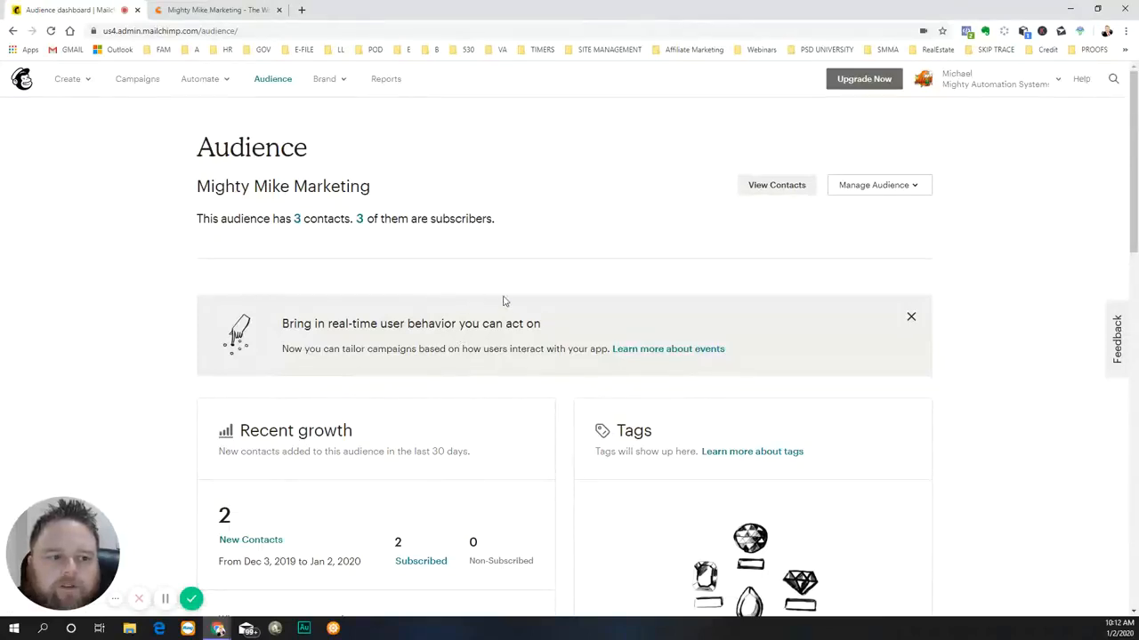
click(911, 187)
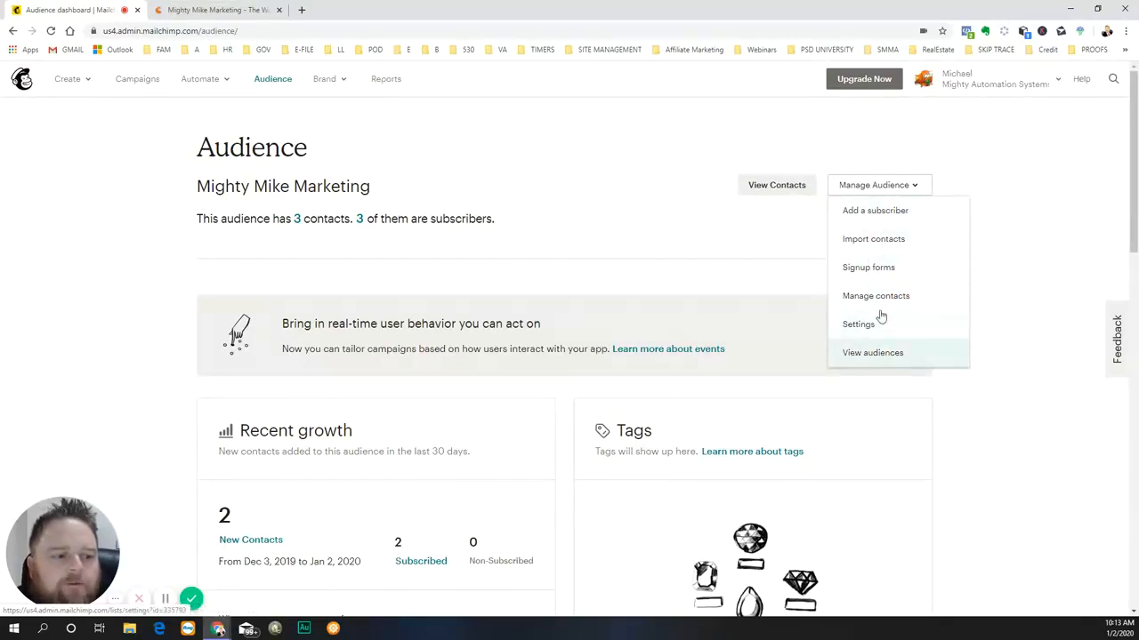
click(869, 355)
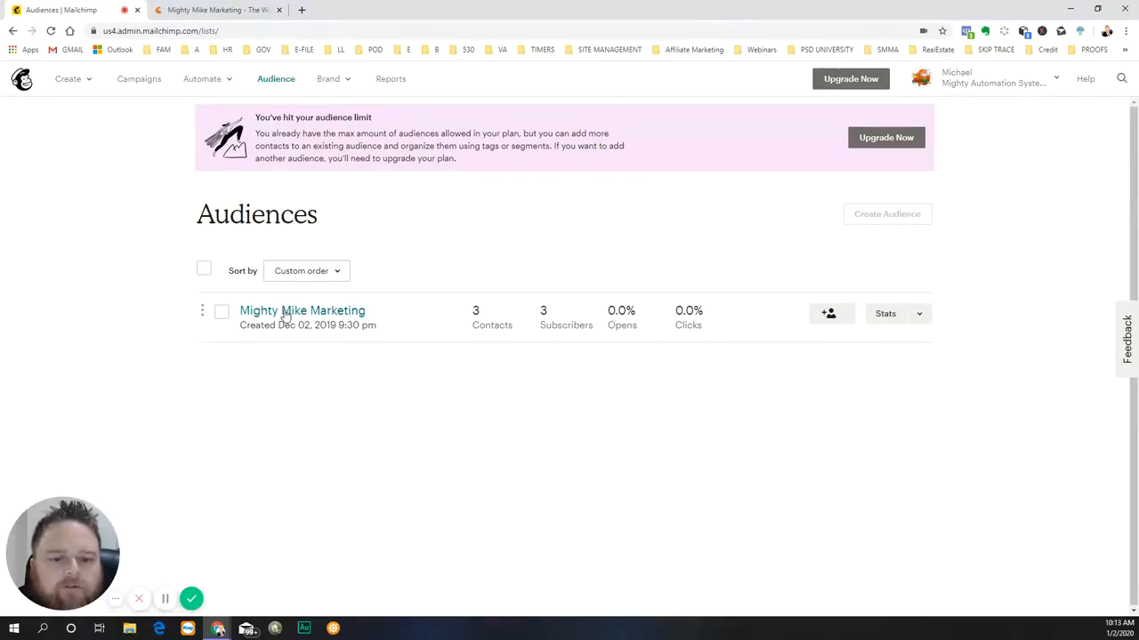
- Review the brand options and the featured automated email types, and return to the campaign type selection
click(327, 80)
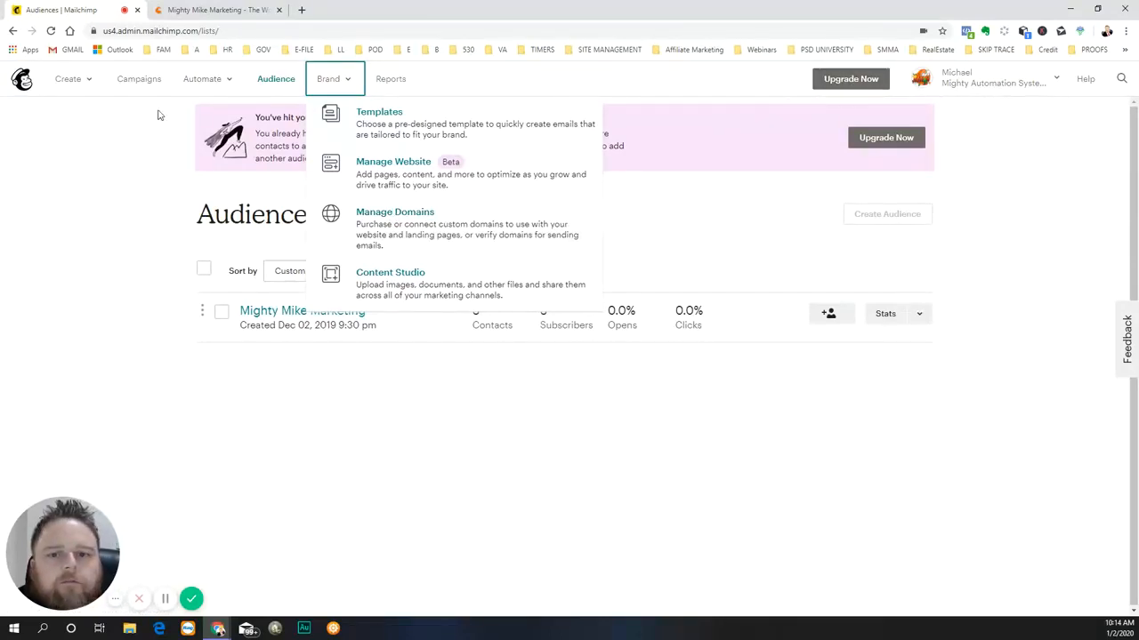
click(212, 81)
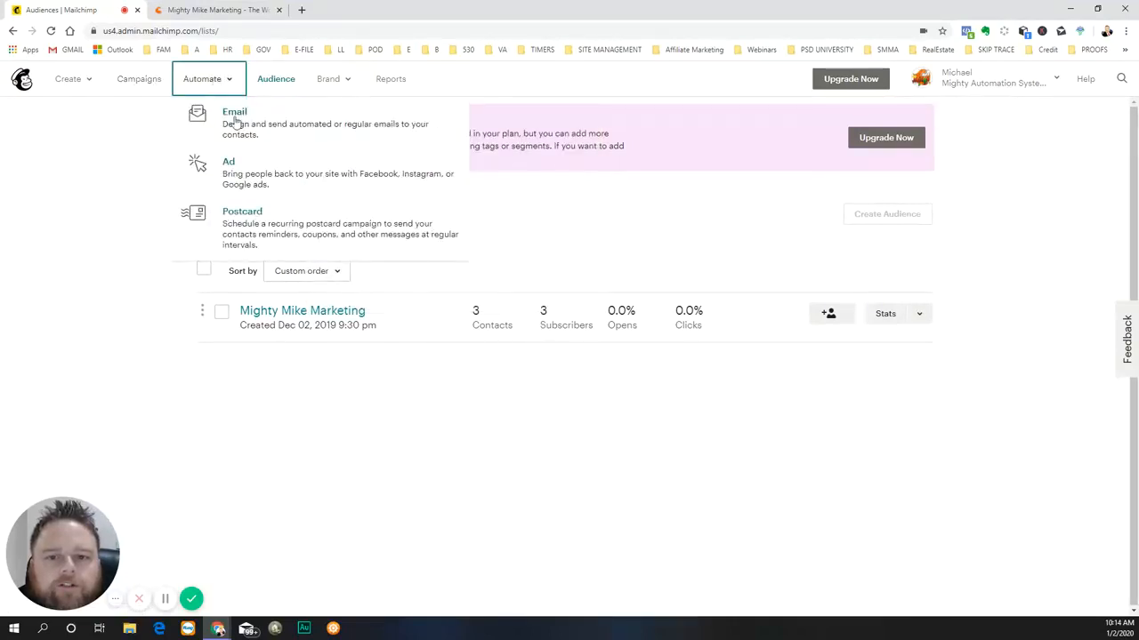
click(235, 113)
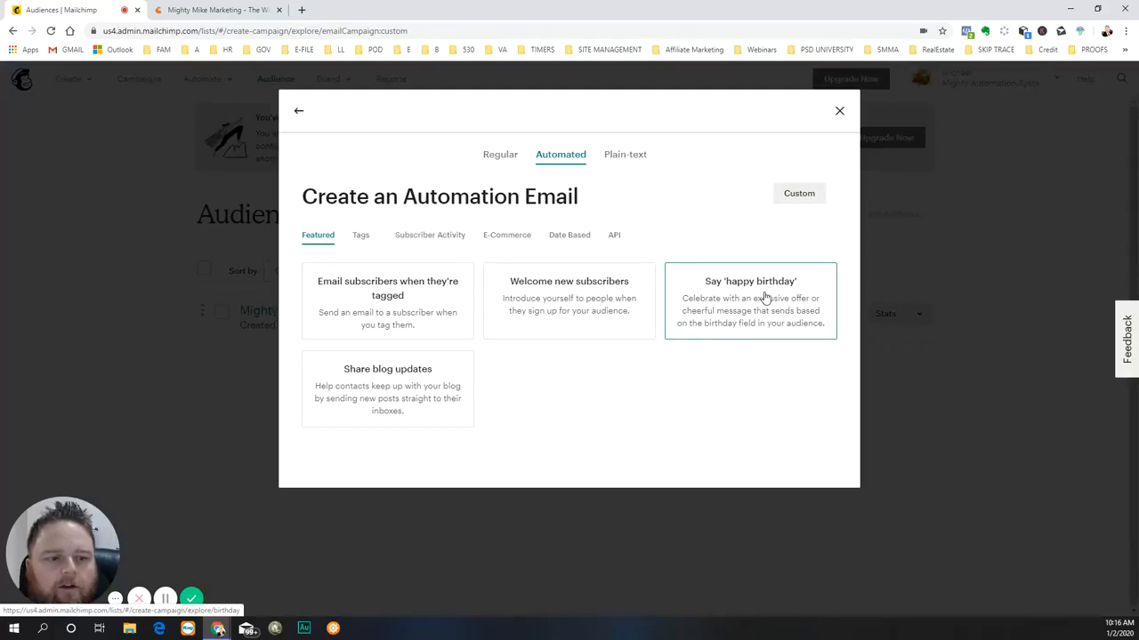
click(297, 114)
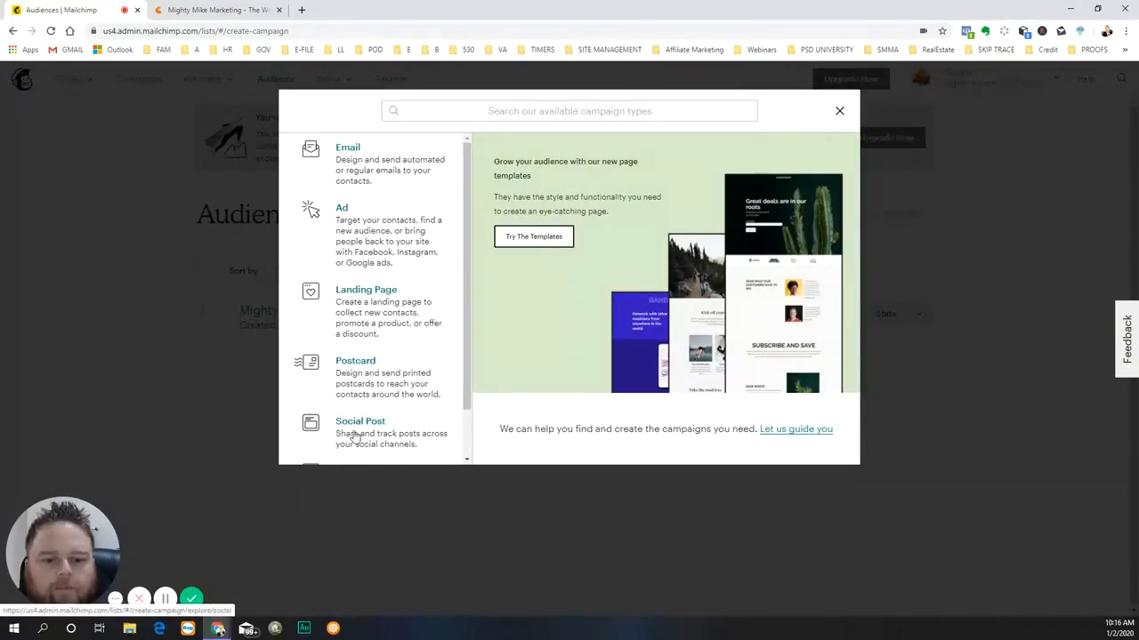
- Begin an embedded signup form for the Mighty Mike Marketing audience
scroll(374, 423, down, 1)
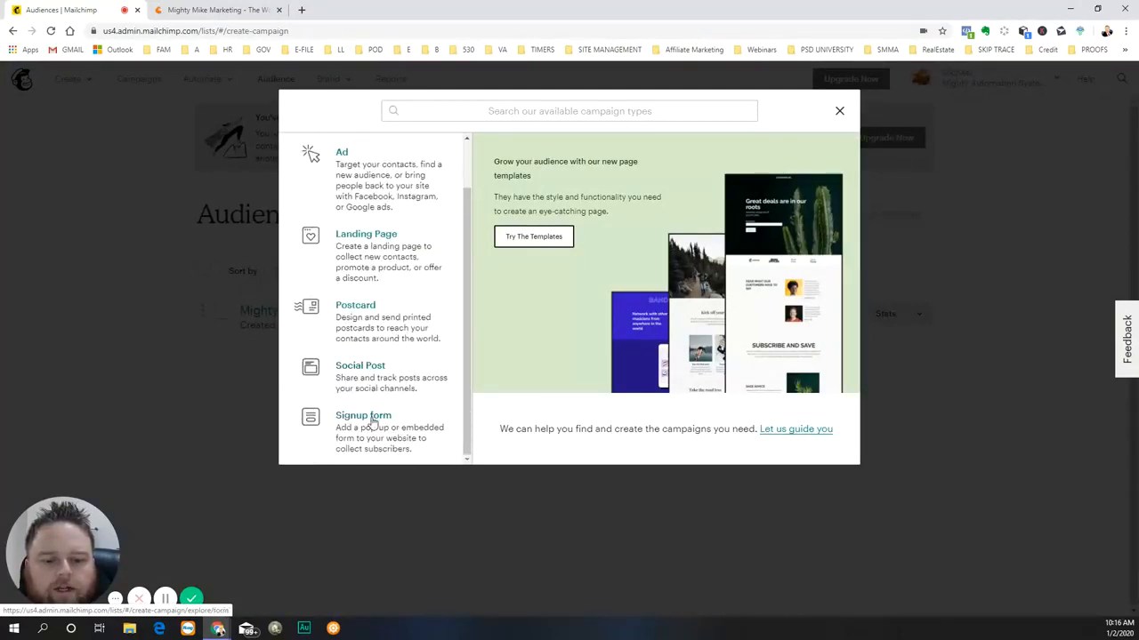
click(374, 425)
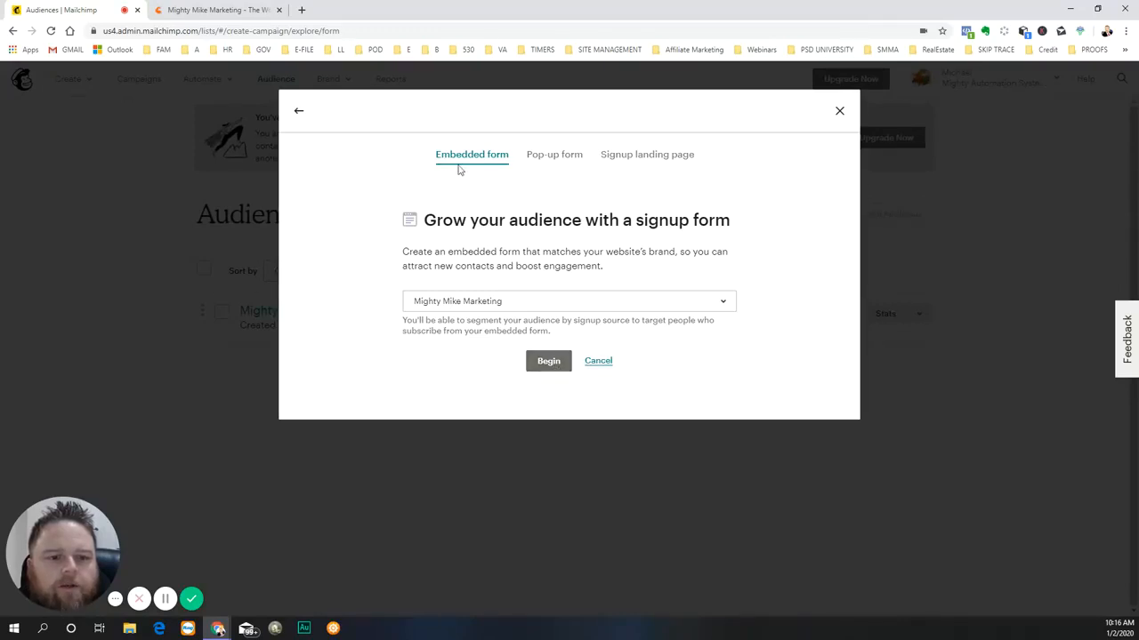
click(546, 361)
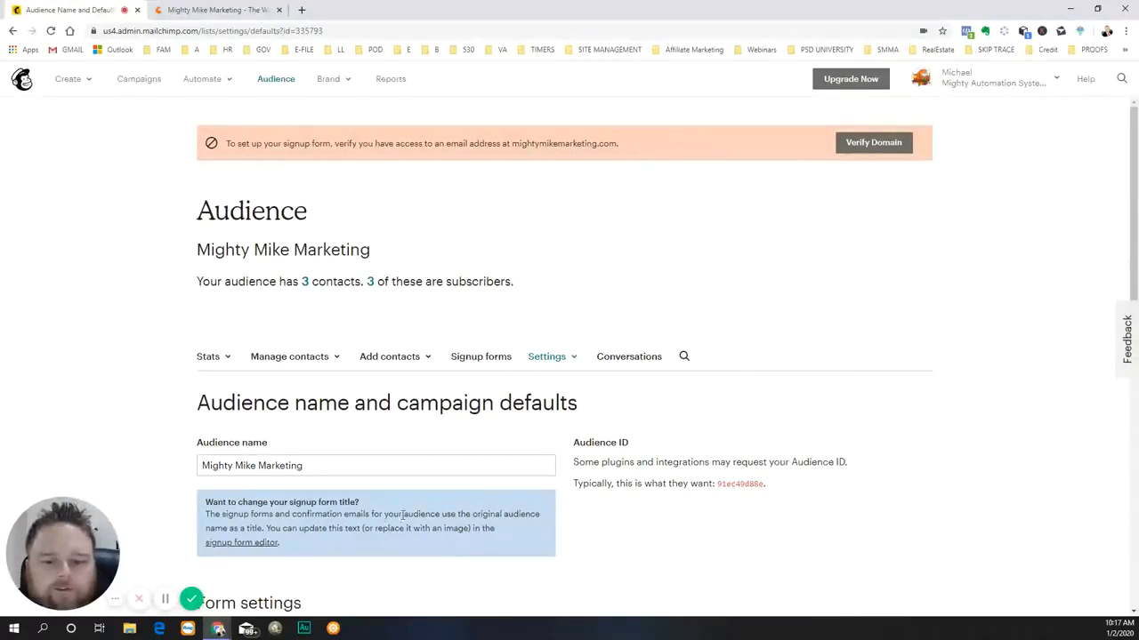
- Examine the audience's form settings, campaign defaults and new subscriber notification settings
scroll(403, 516, down, 3)
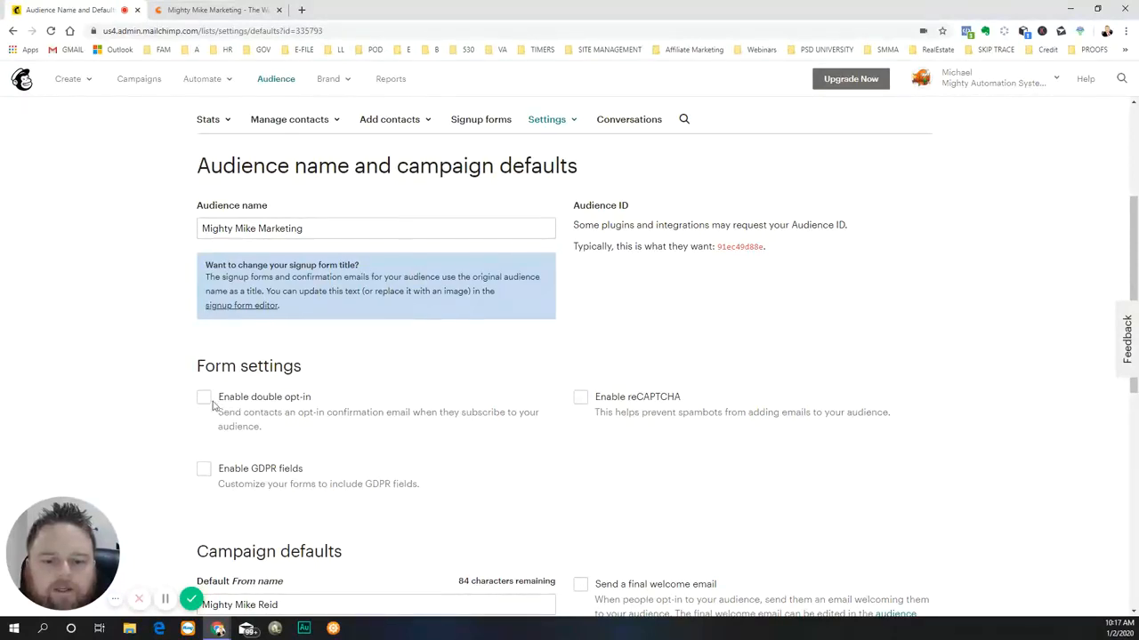
scroll(621, 489, down, 1)
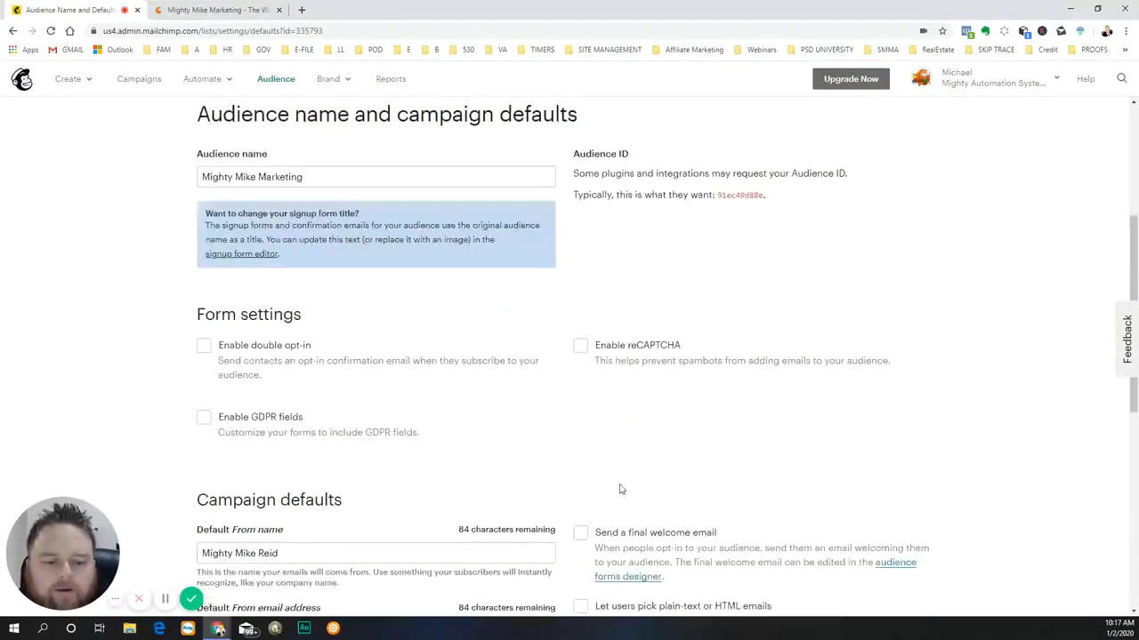
scroll(620, 489, down, 2)
scroll(366, 465, down, 2)
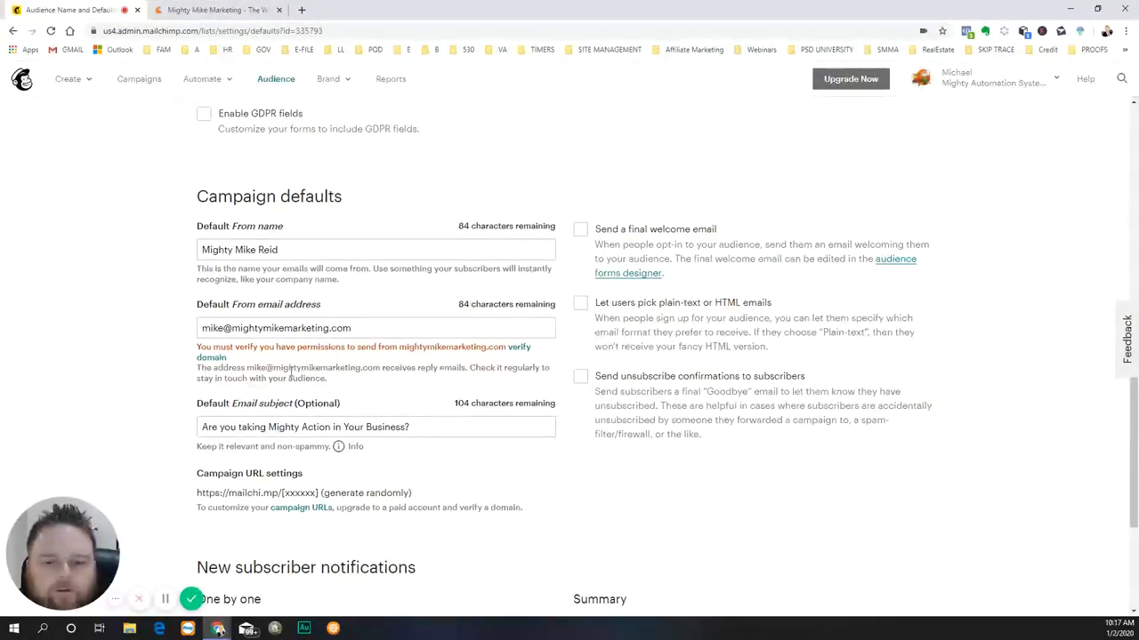
scroll(333, 414, down, 1)
scroll(331, 406, down, 1)
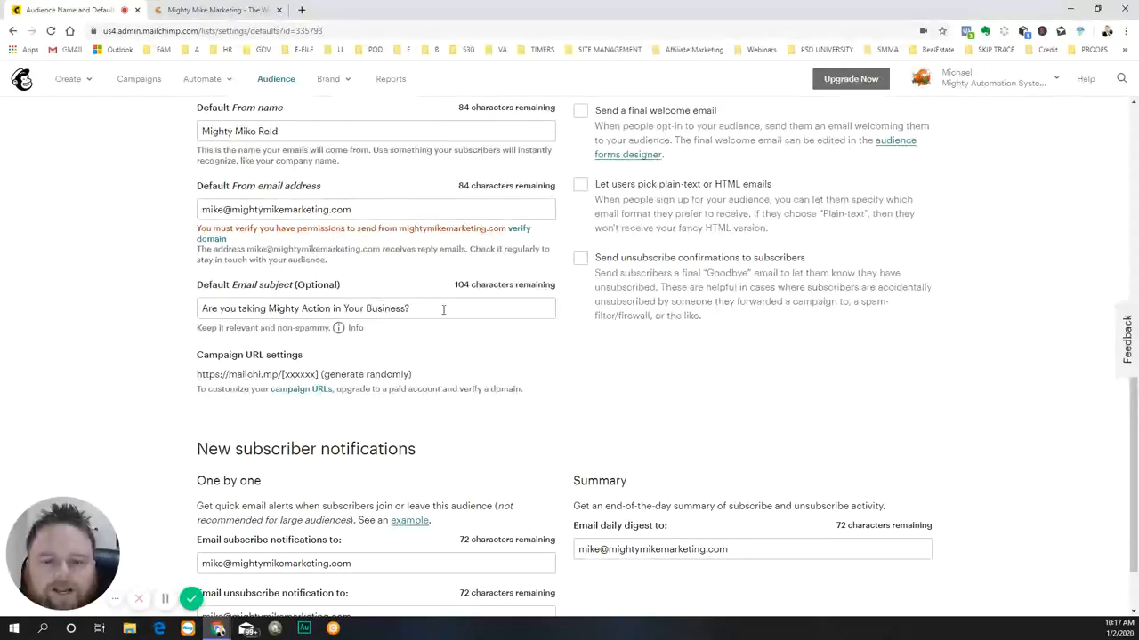
scroll(659, 416, up, 1)
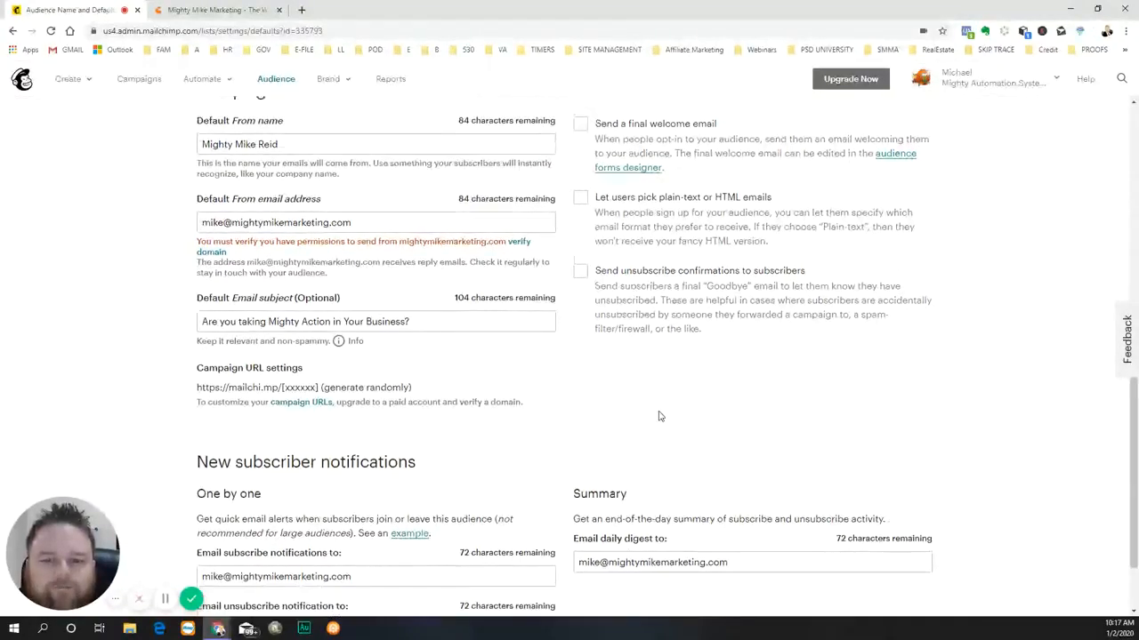
- Review the audience's form settings, campaign defaults and subscriber notifications, and save the audience and campaign defaults
scroll(660, 417, up, 3)
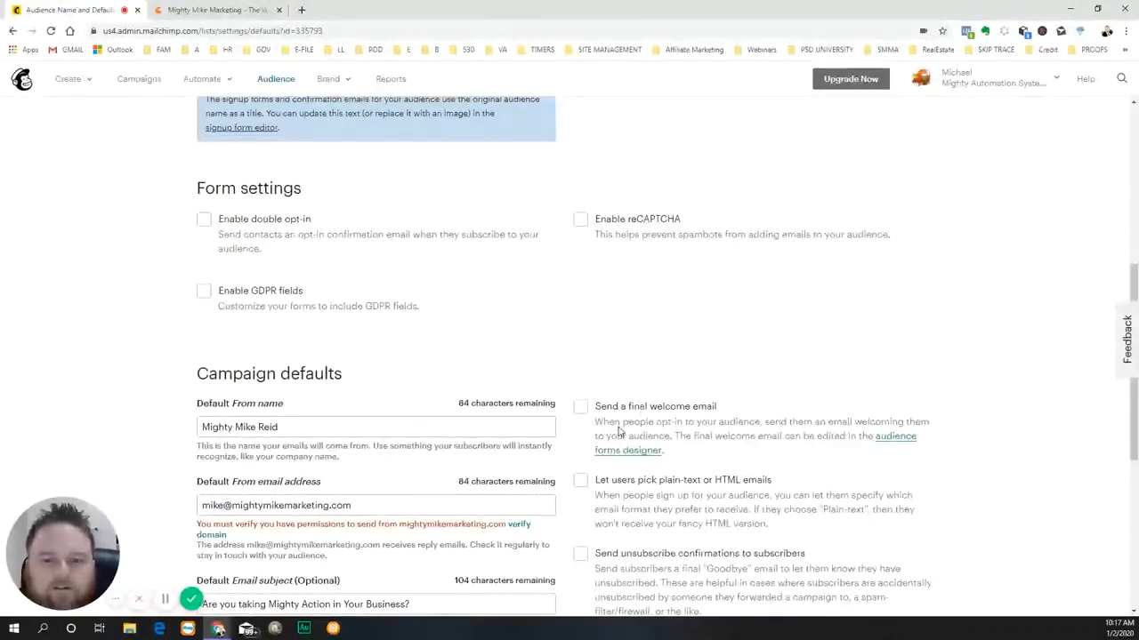
scroll(620, 431, down, 4)
scroll(614, 434, up, 2)
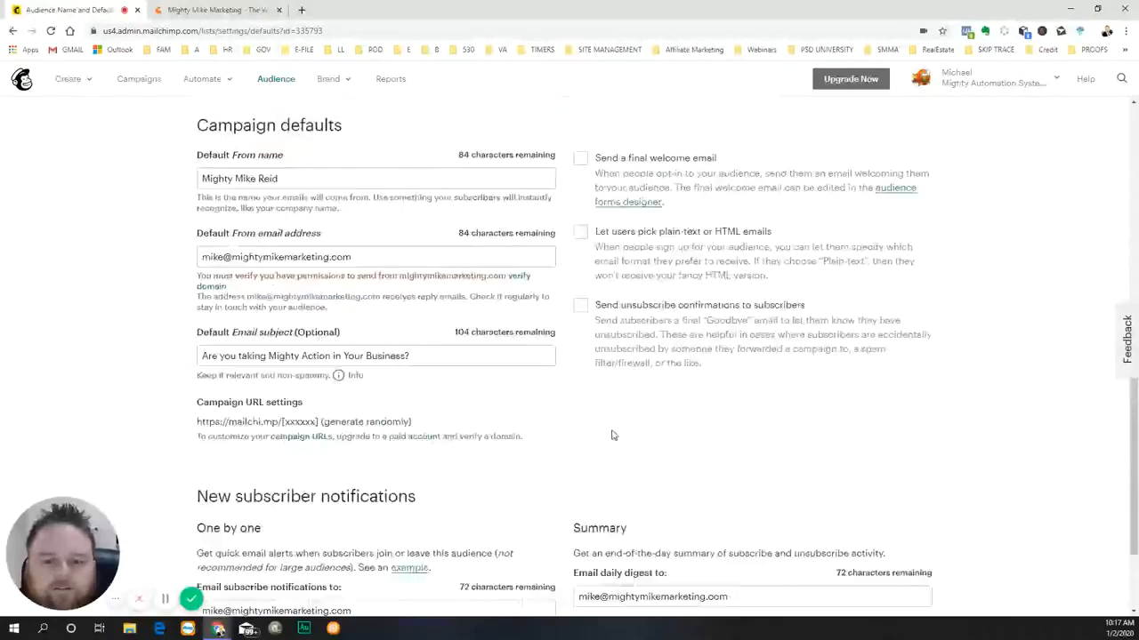
scroll(612, 435, up, 8)
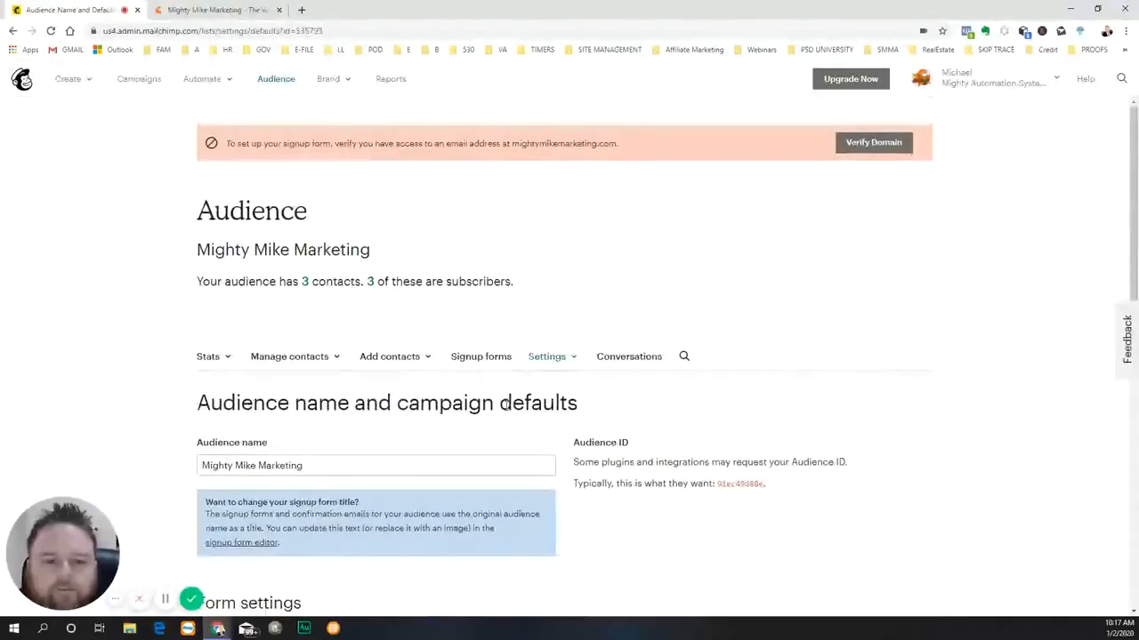
scroll(895, 371, down, 2)
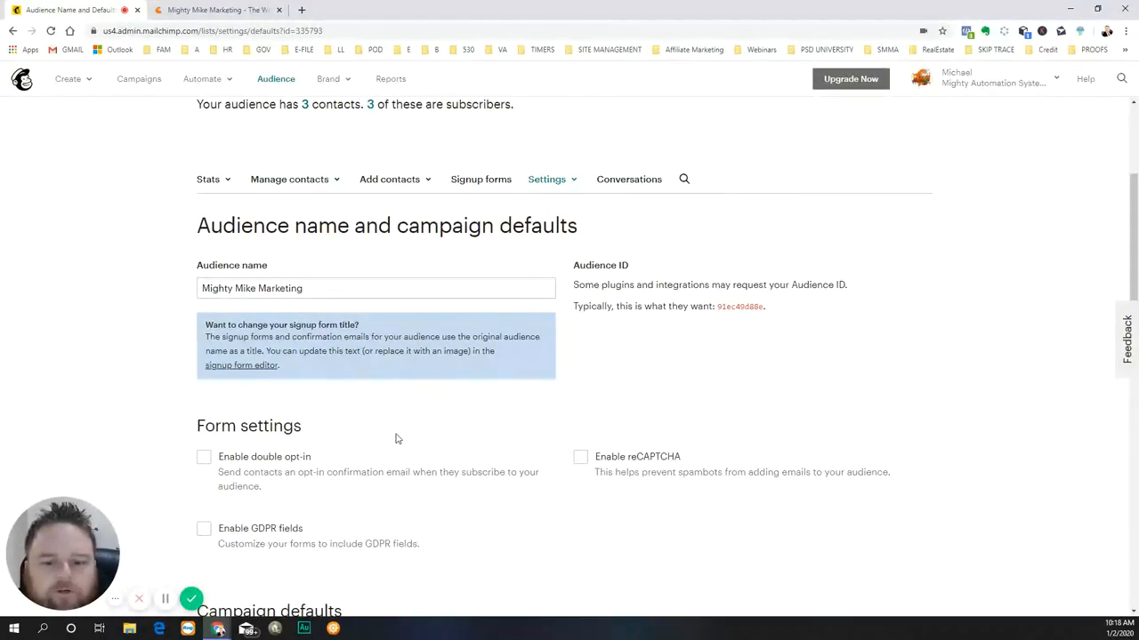
scroll(872, 410, down, 7)
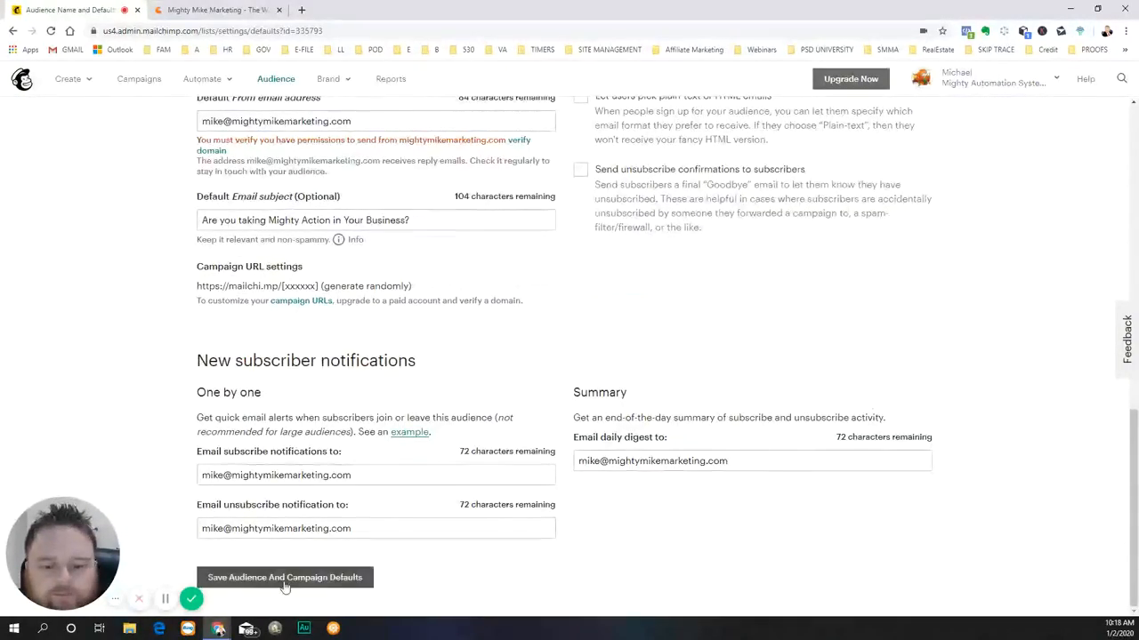
click(285, 583)
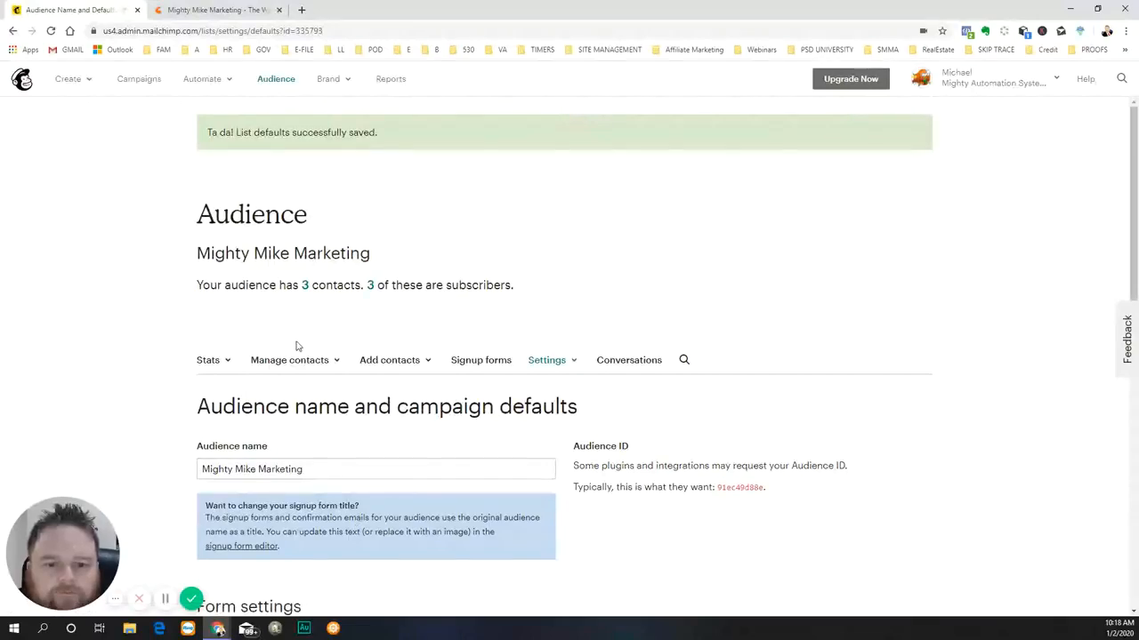
- Try to begin an embedded signup form for the Mighty Mike Marketing audience, and request a verification email for the mightymikemarketing.com domain
click(72, 80)
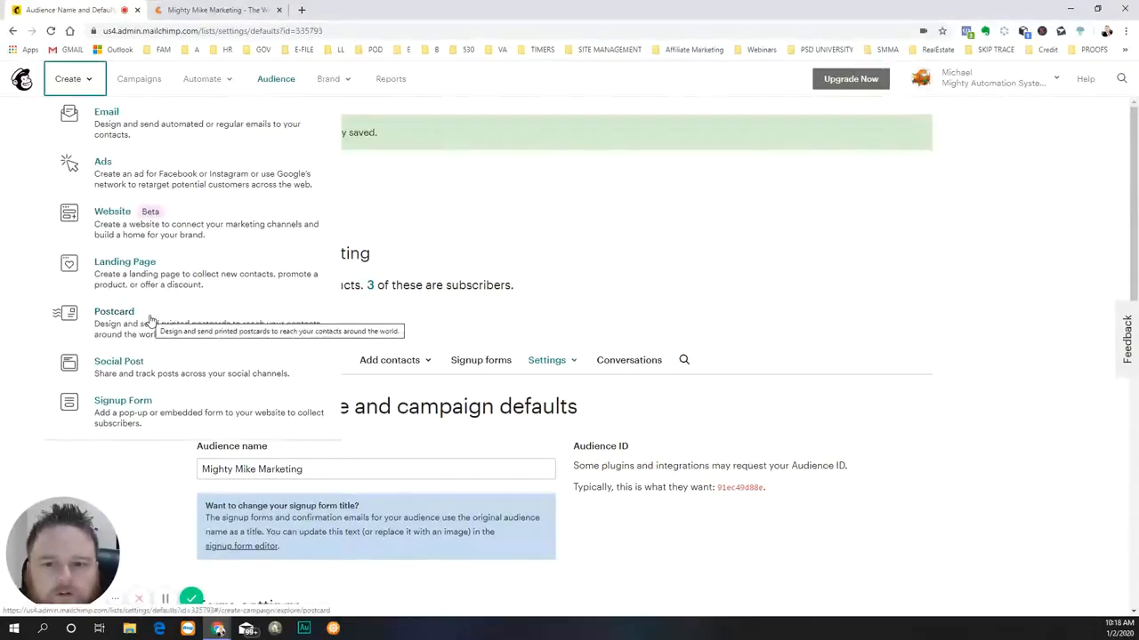
click(130, 407)
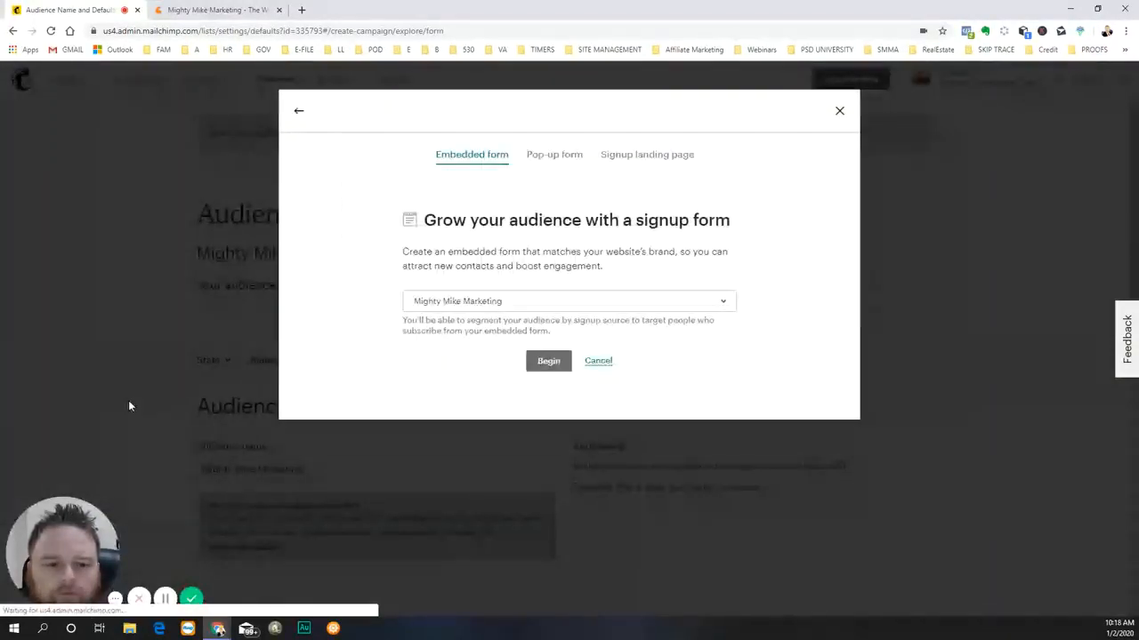
click(552, 362)
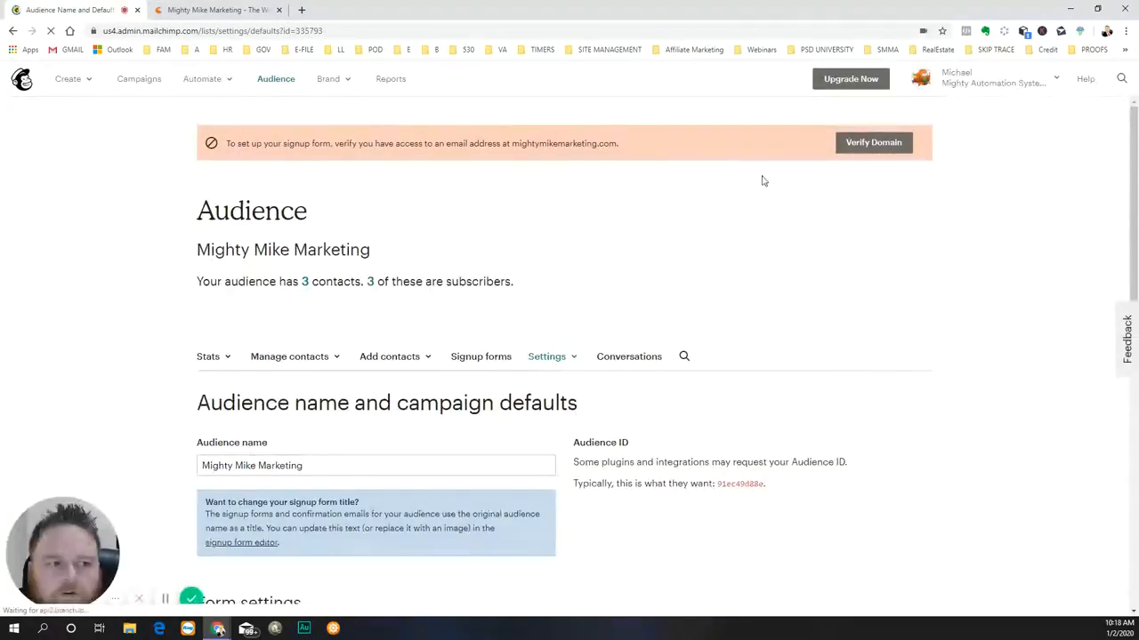
click(874, 143)
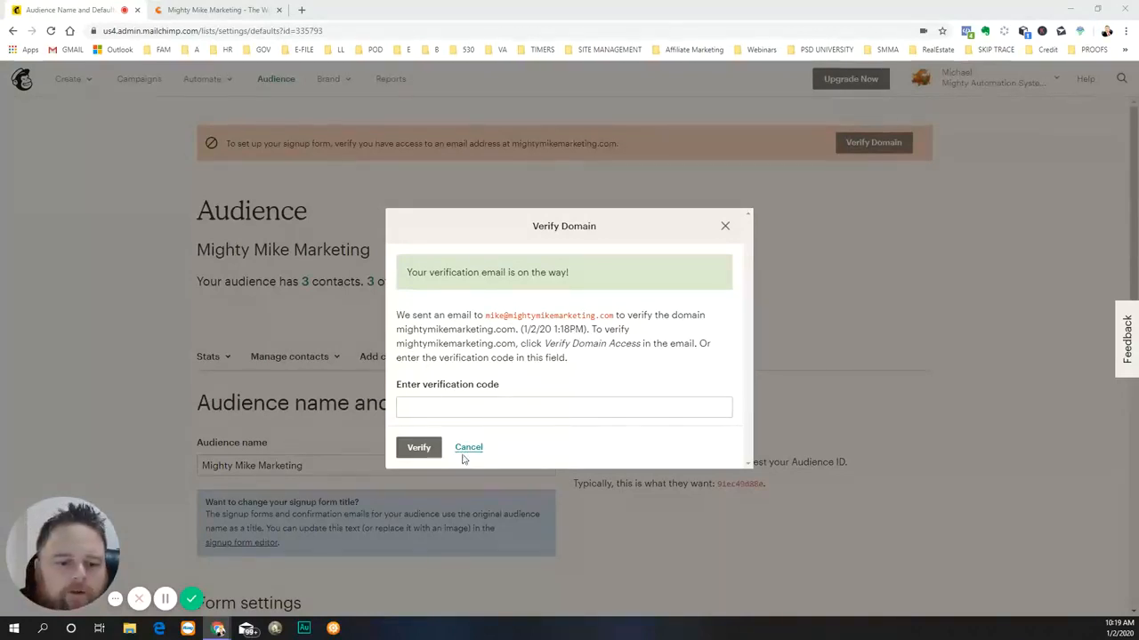
click(725, 226)
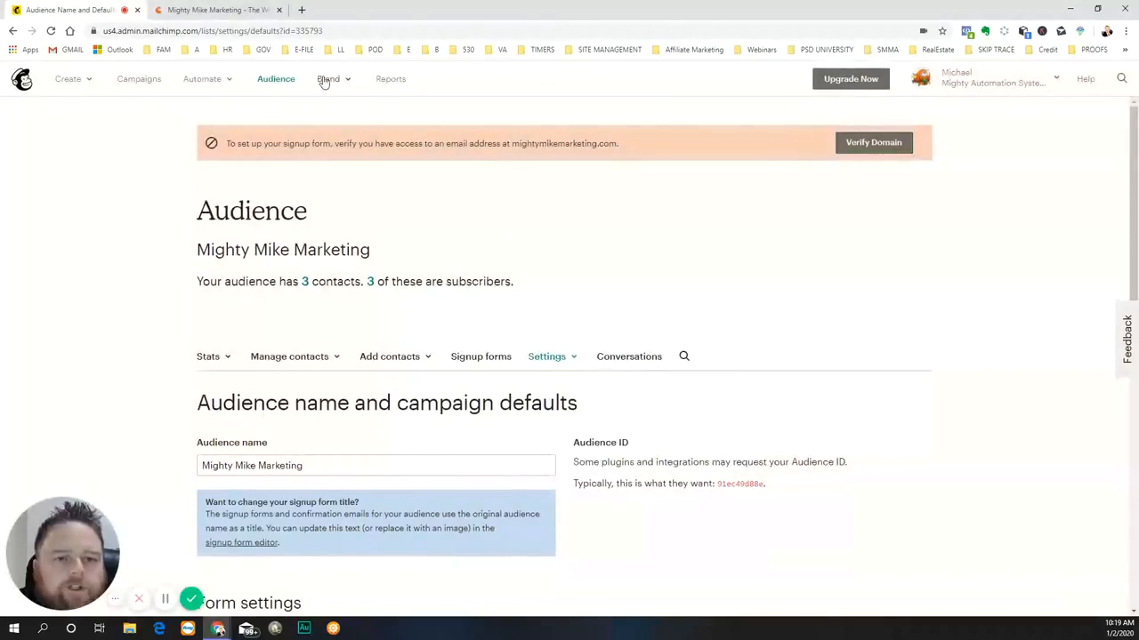
- Show the campaign creation types, and examine the Mighty Mike Marketing website's page sections, footer and welcome chat options
click(67, 80)
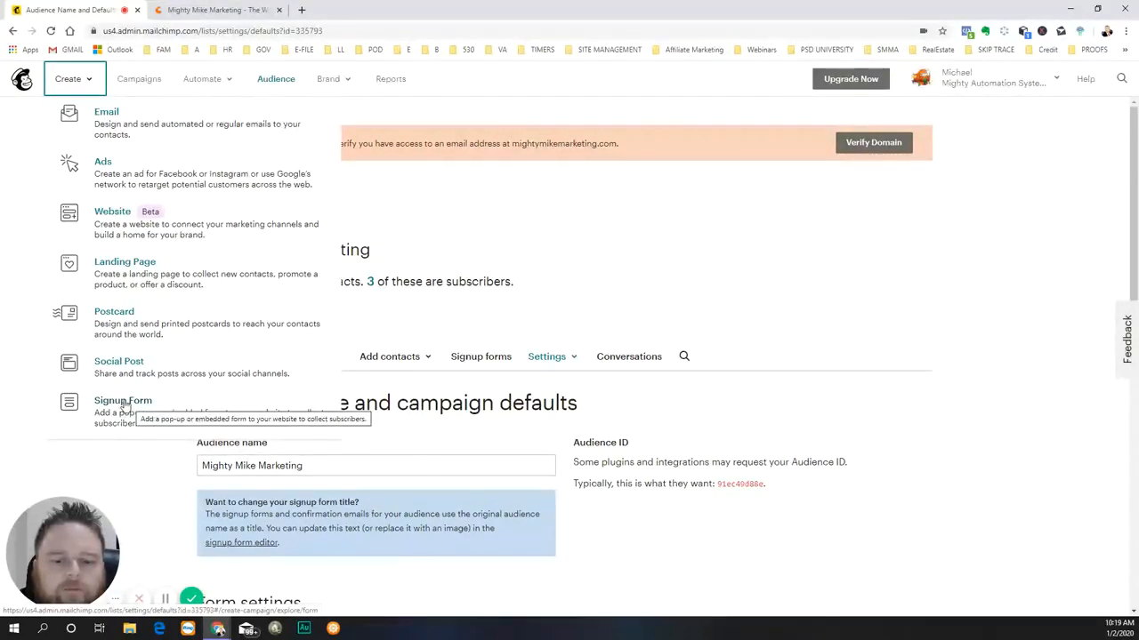
click(205, 9)
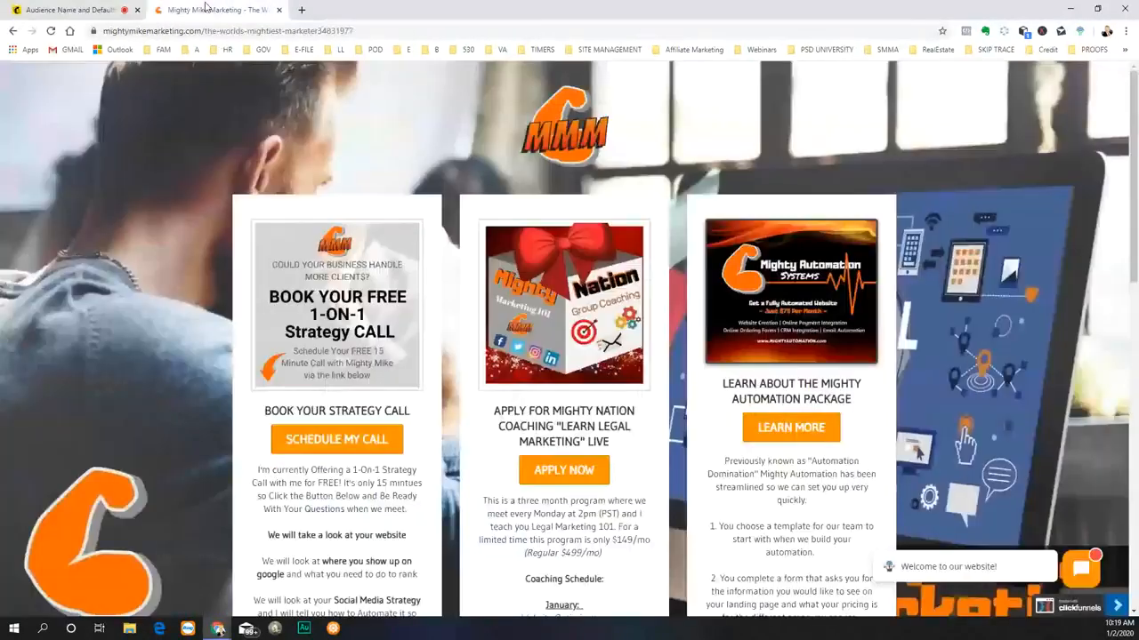
scroll(672, 453, down, 5)
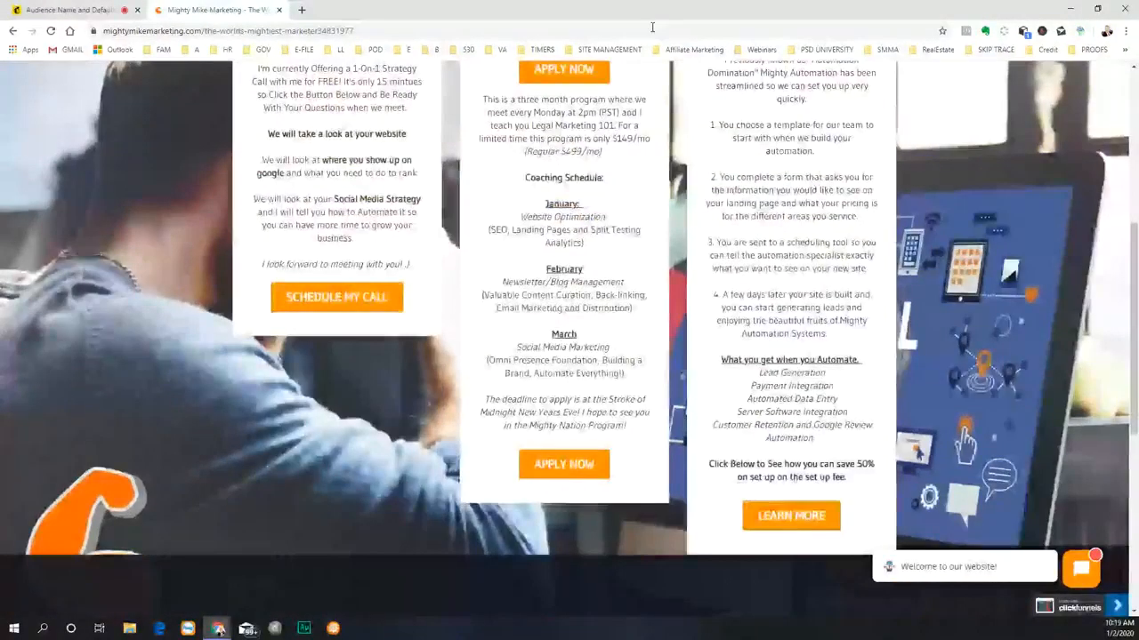
scroll(703, 471, down, 4)
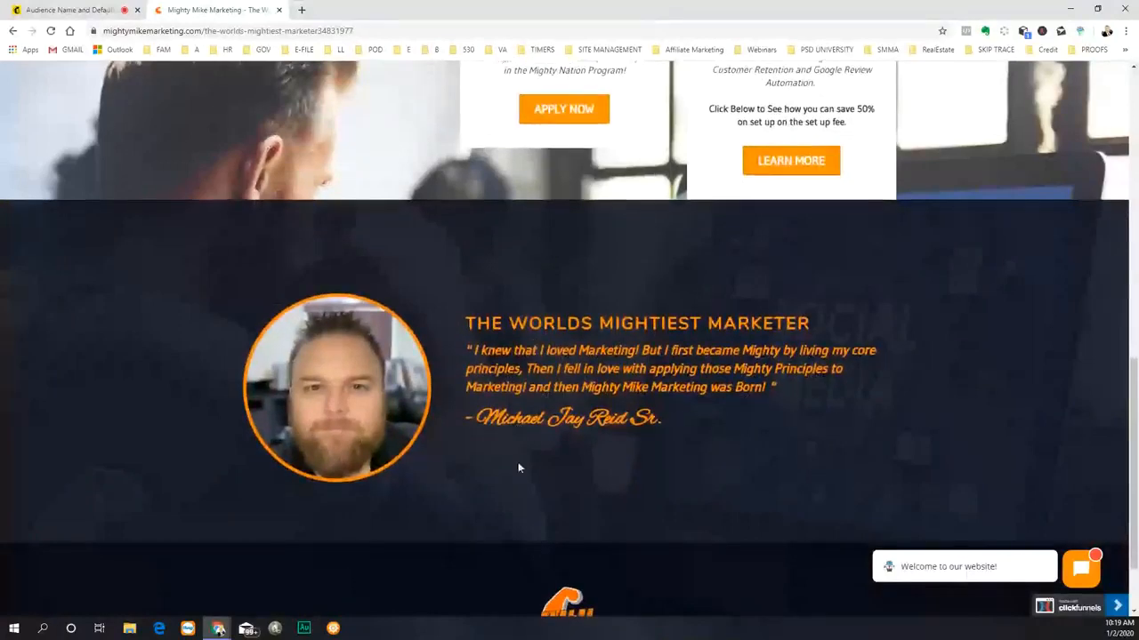
scroll(926, 317, up, 1)
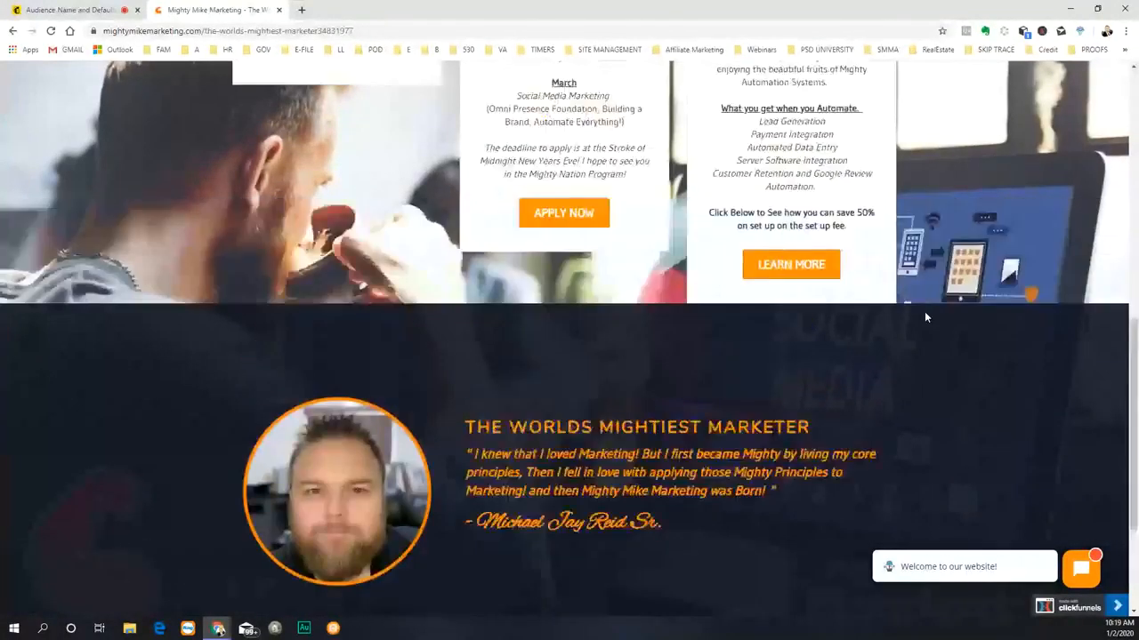
scroll(925, 317, up, 7)
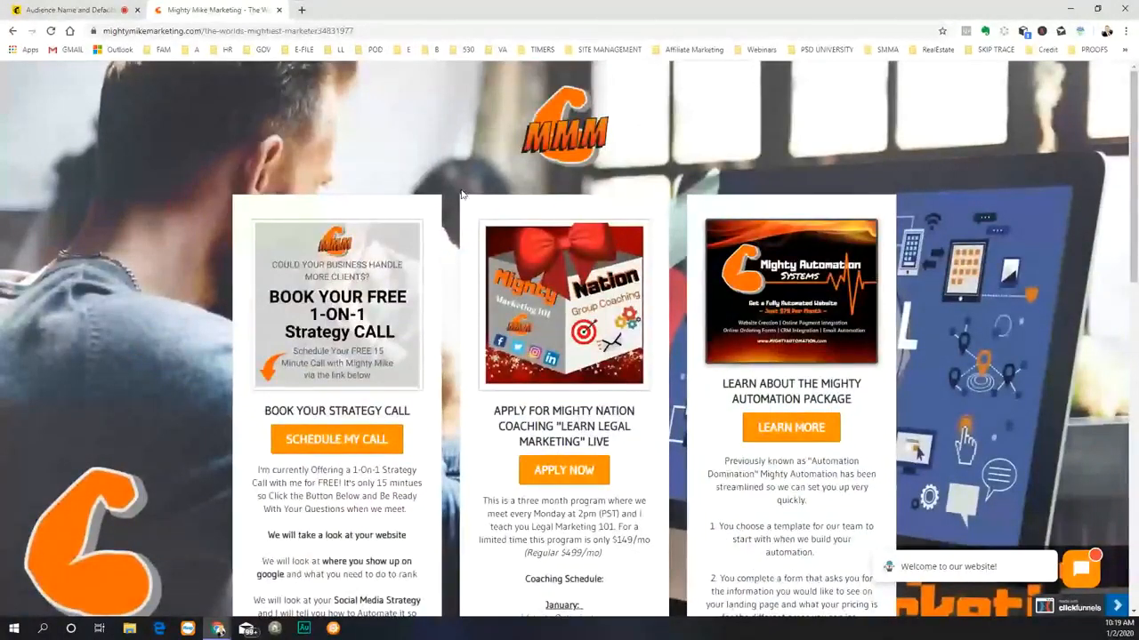
scroll(445, 283, down, 8)
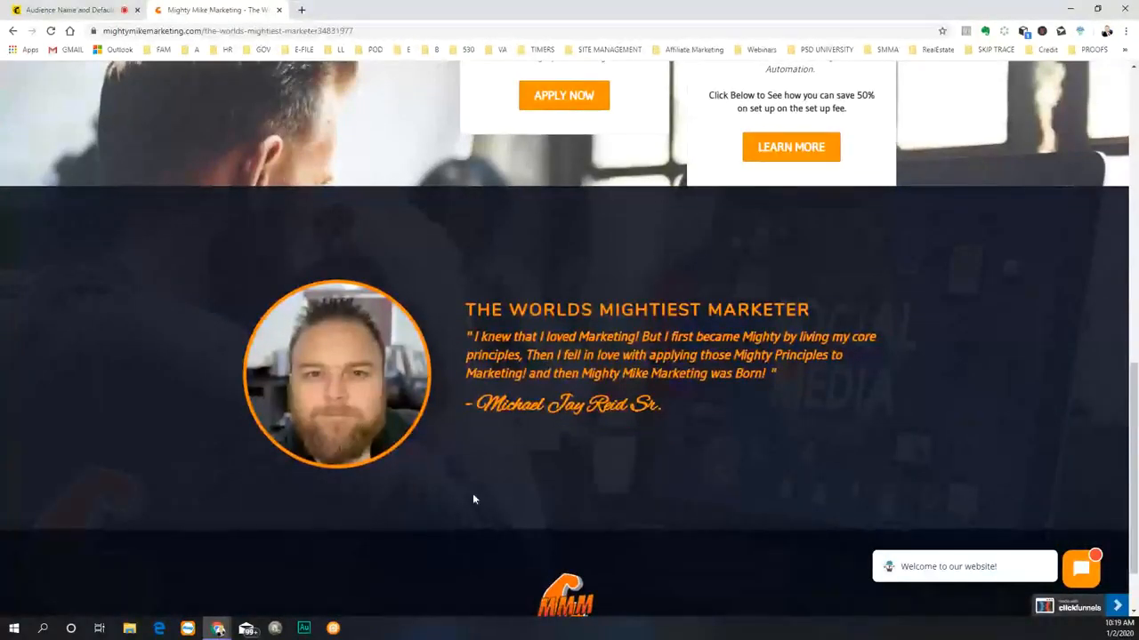
scroll(733, 532, down, 1)
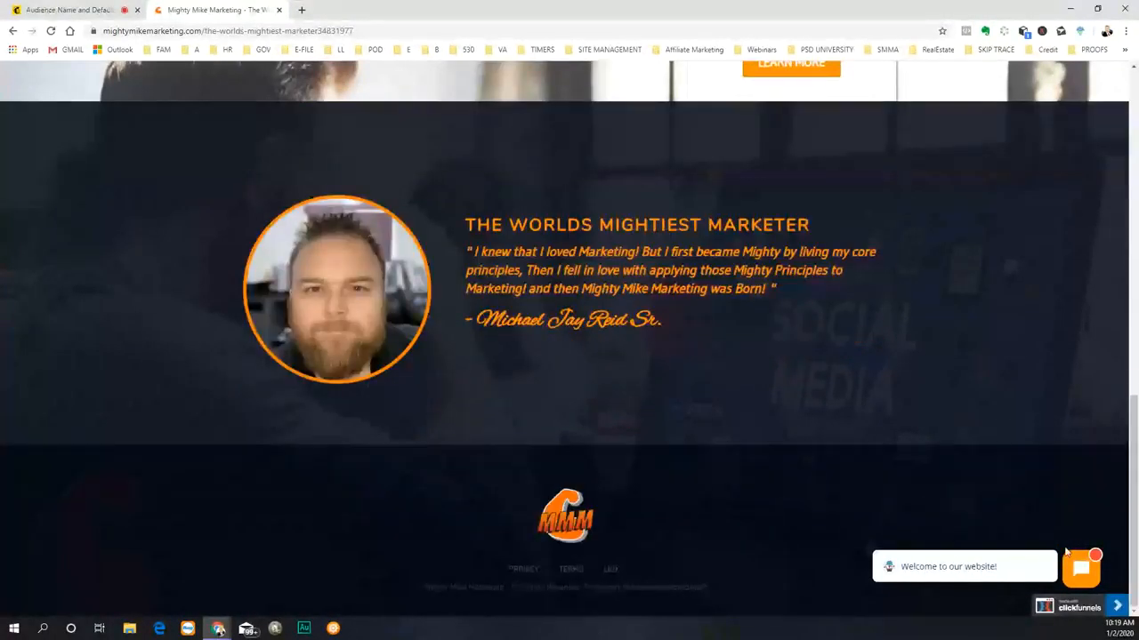
click(1035, 571)
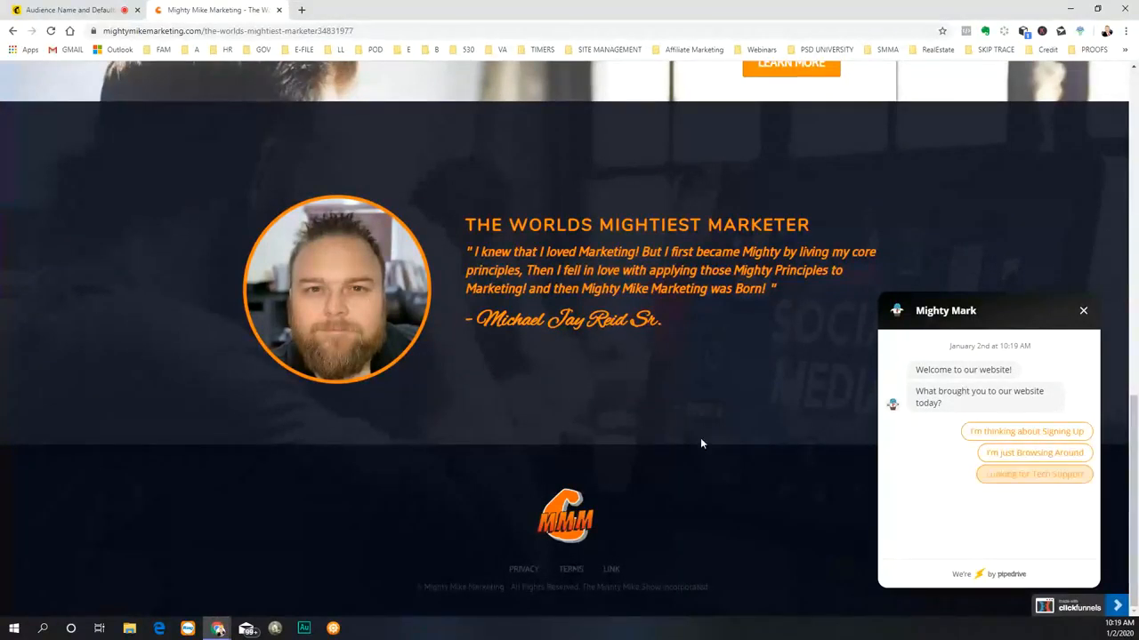
click(1082, 313)
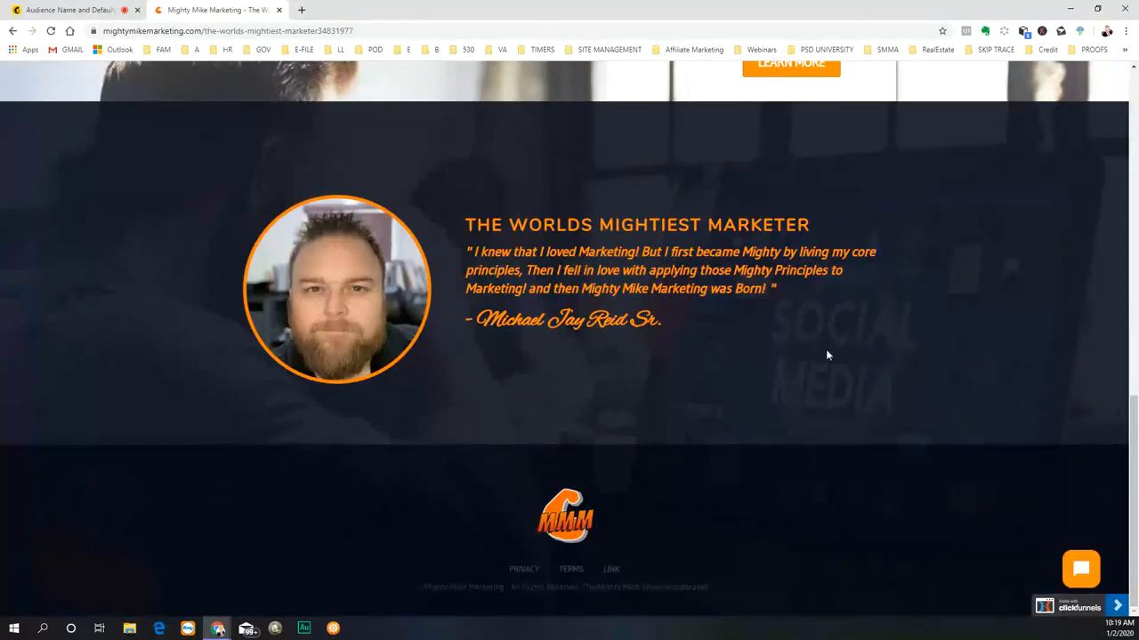
scroll(827, 356, up, 10)
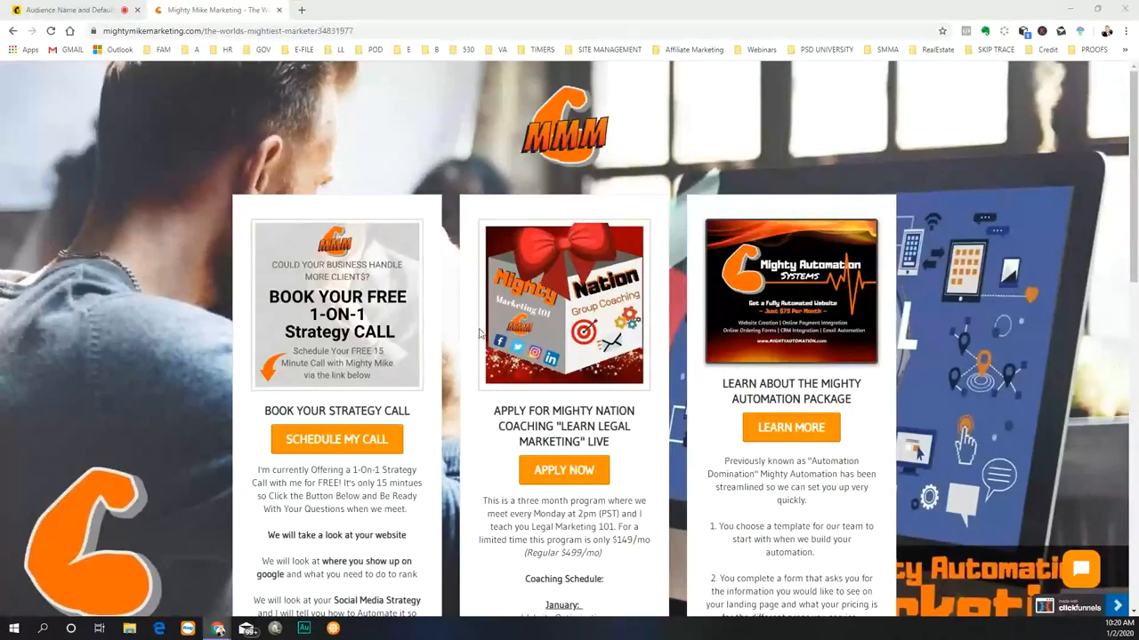
- Return to Mailchimp and review the creation types, the brand options and the automation options
click(69, 10)
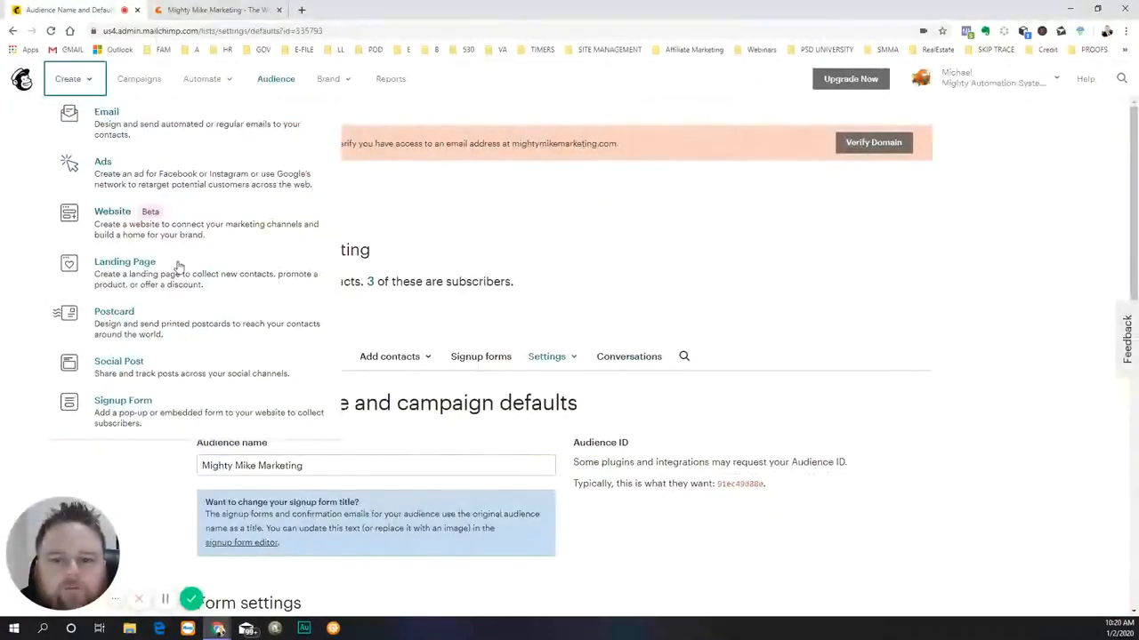
click(597, 276)
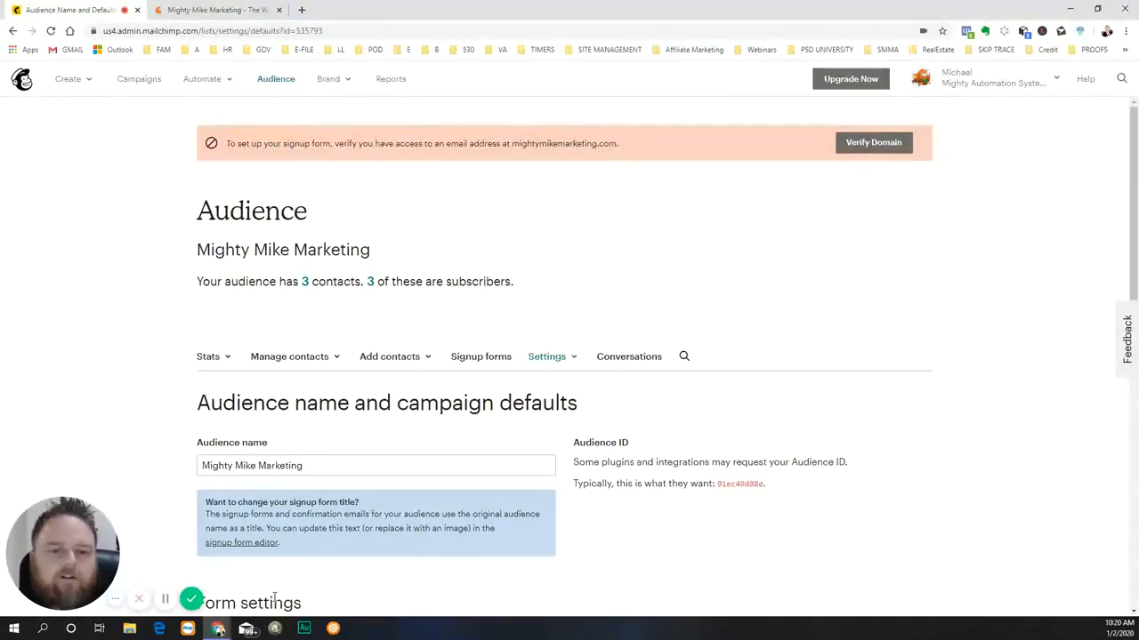
click(344, 85)
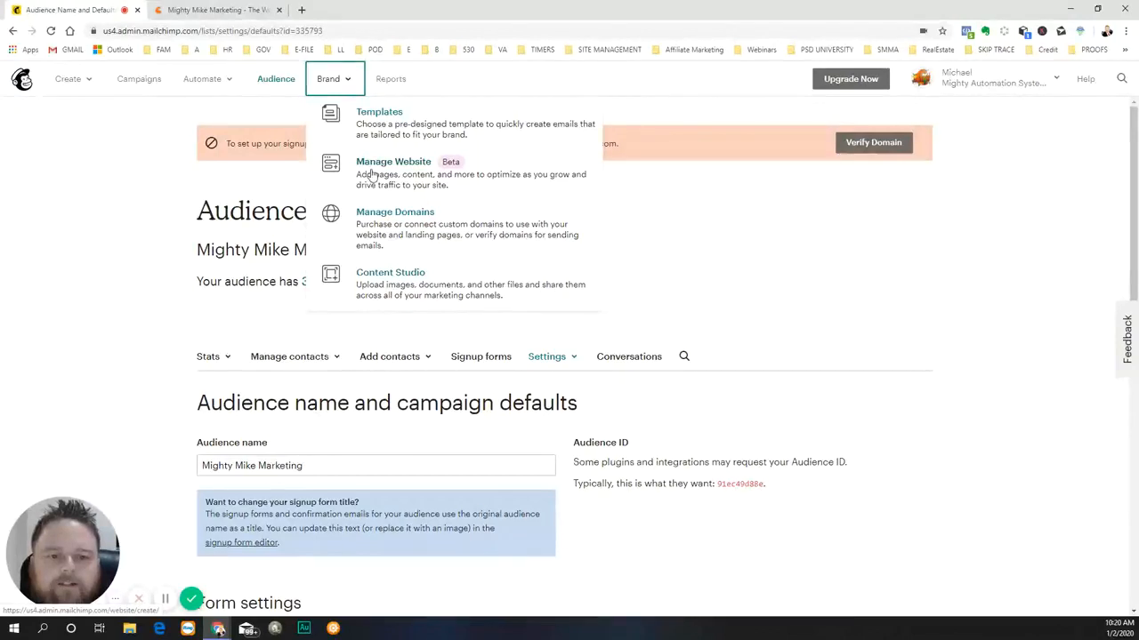
click(134, 150)
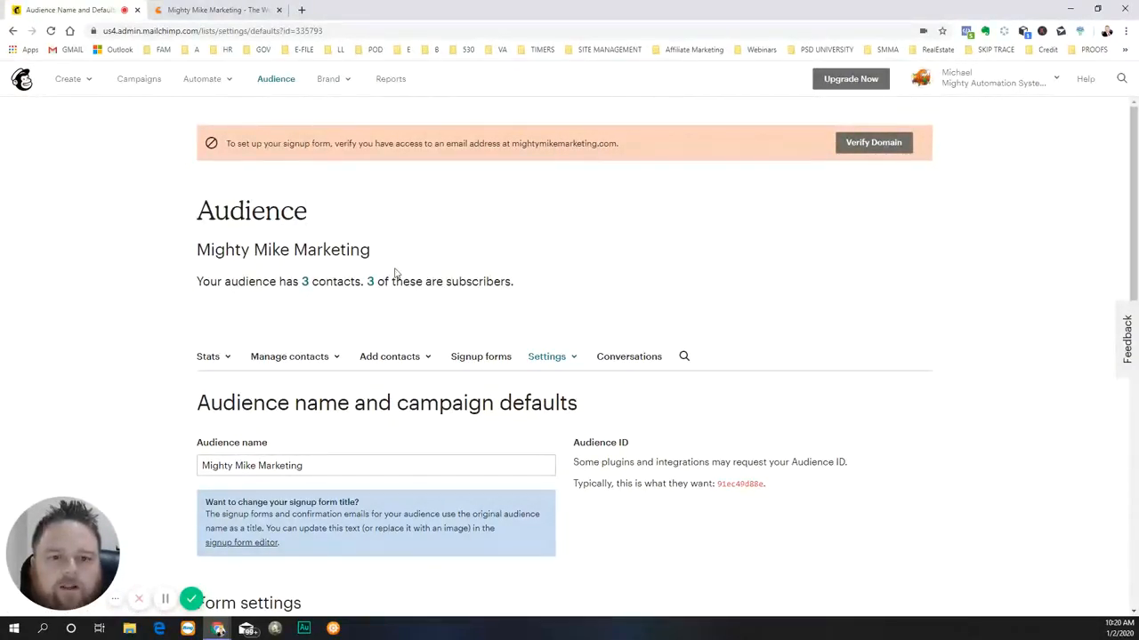
click(195, 82)
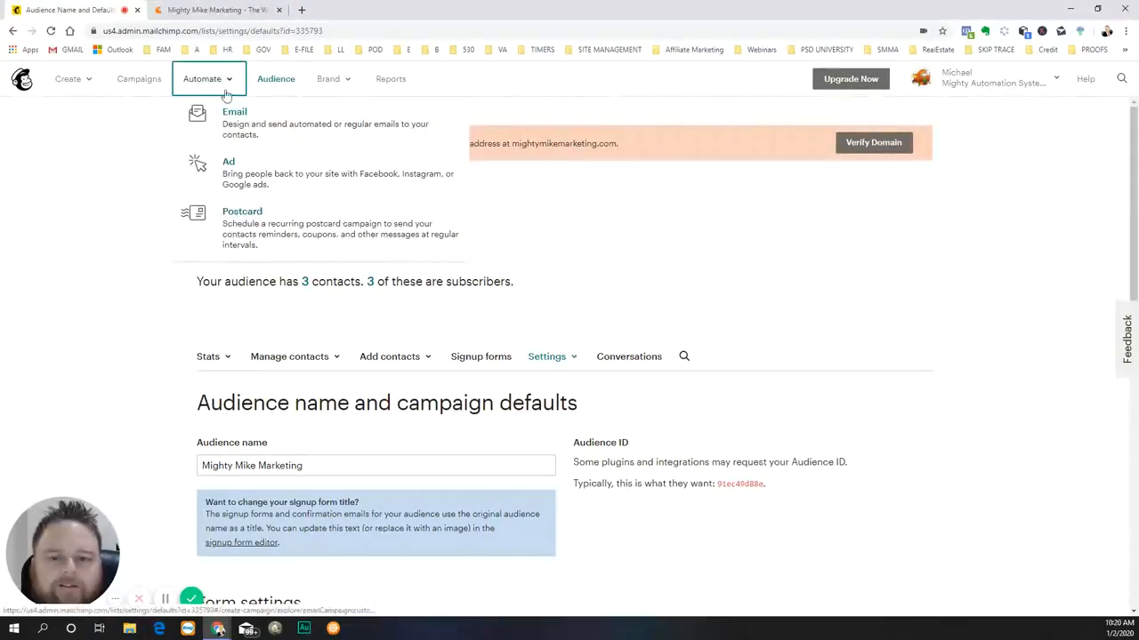
click(226, 80)
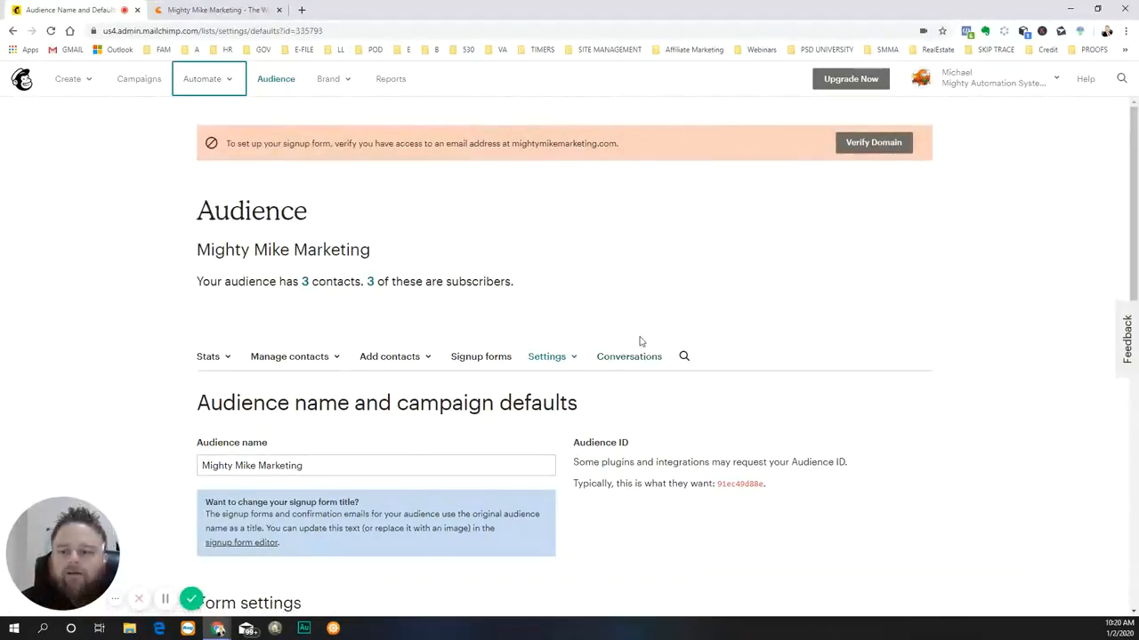